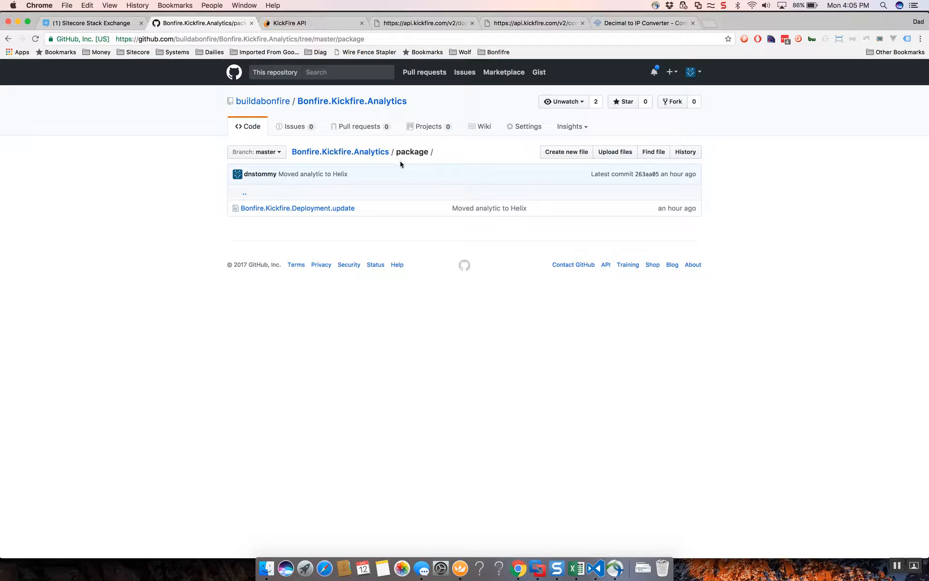
# Switch to Royal TSX and open the Update Installation Wizard from Sitecore's Administration Tools page at sc82u2.local/sitecore/admin.
pyautogui.press('super+Tab')
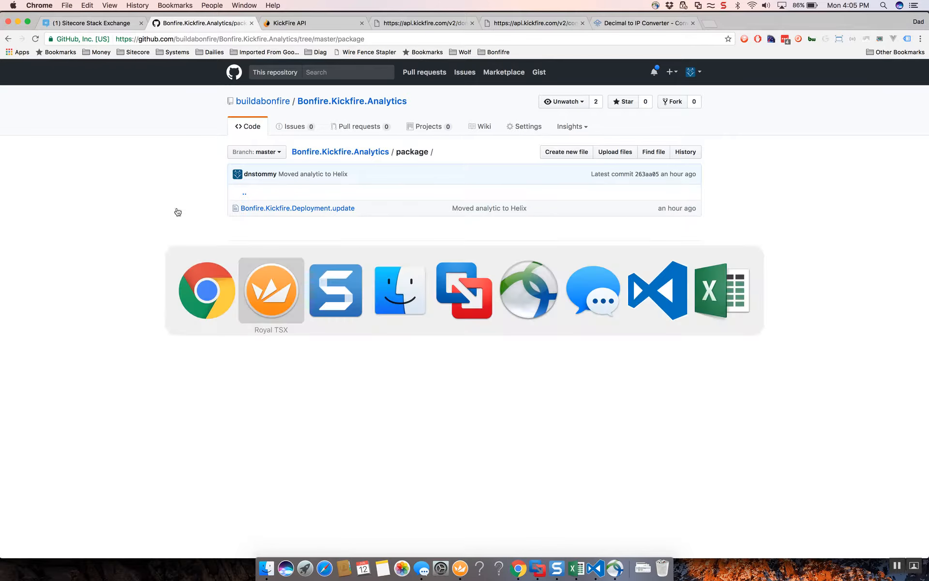
pyautogui.click(287, 295)
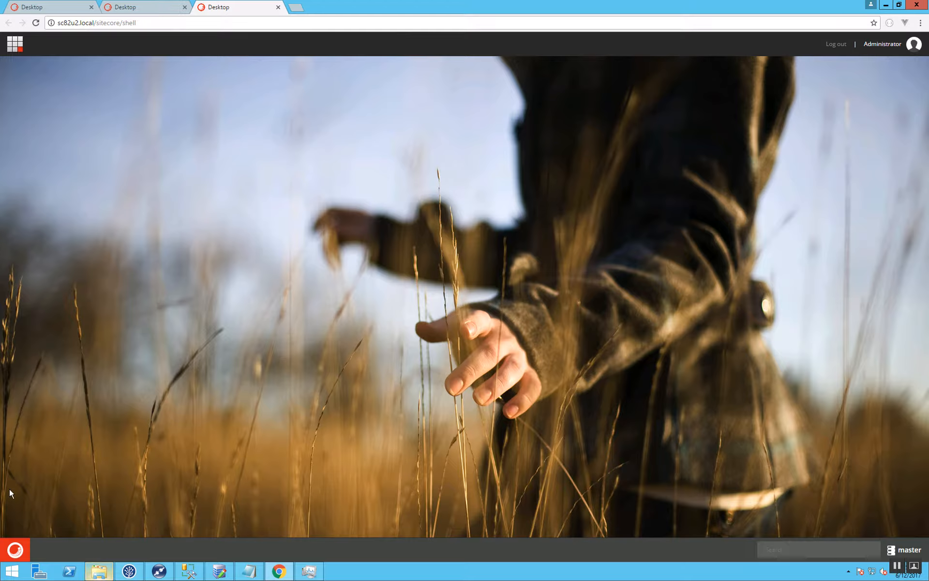
pyautogui.doubleClick(129, 23)
pyautogui.write('admin')
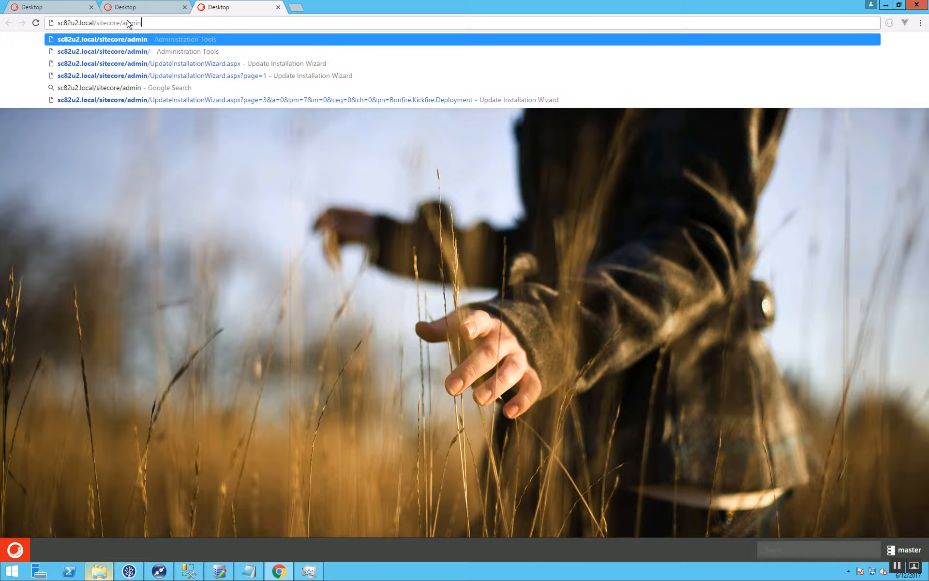
pyautogui.press('Return')
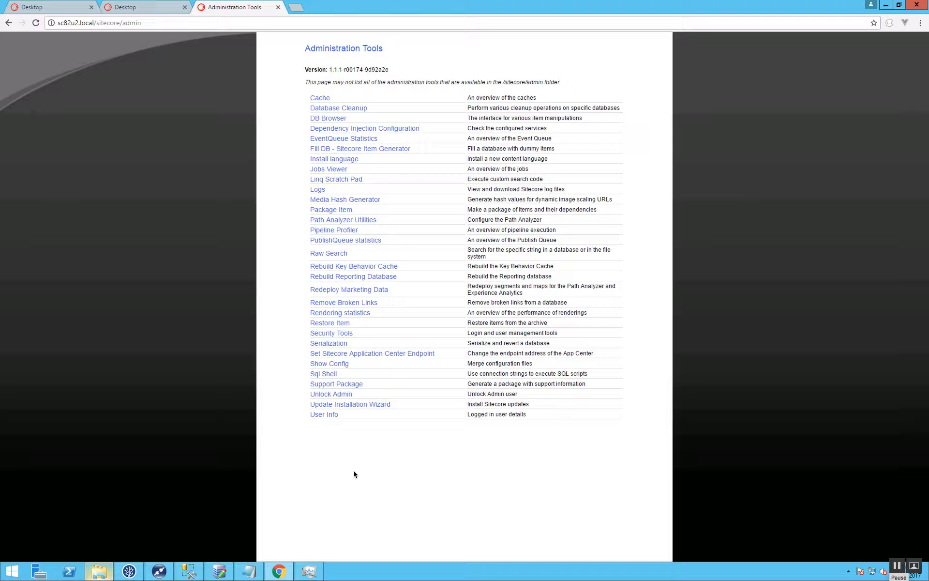
pyautogui.click(356, 405)
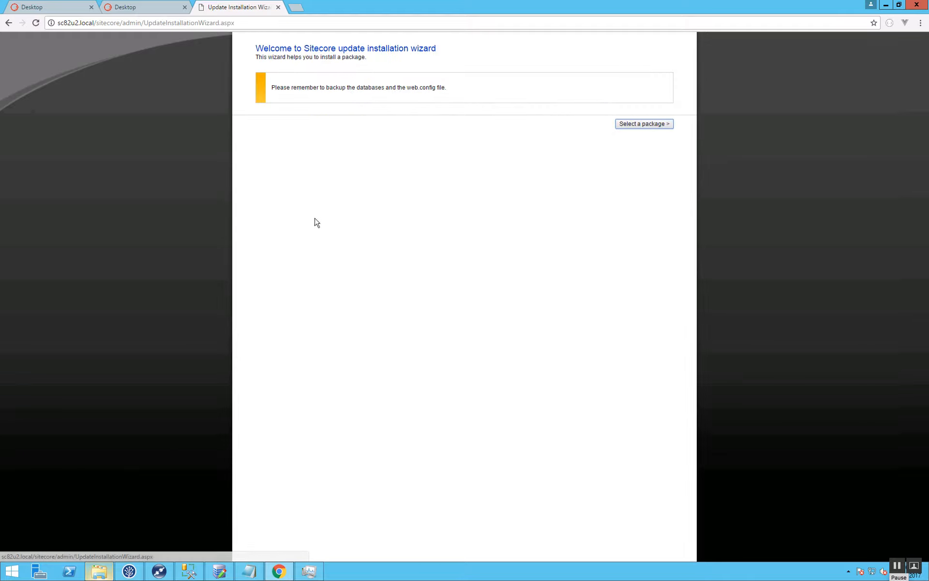
# Upload Bonfire.Kickfire.Deployment.update from Downloads as the package to install and proceed to its package information.
pyautogui.click(634, 127)
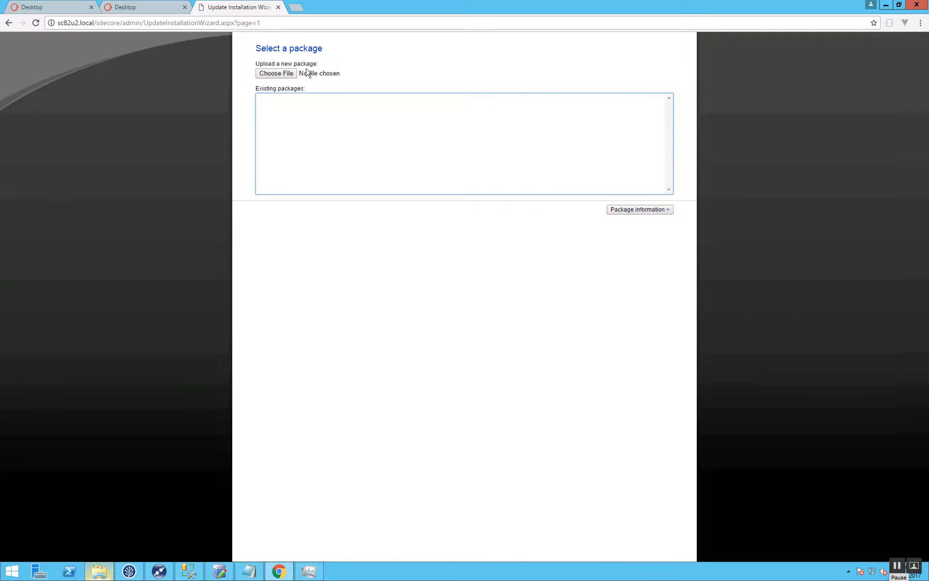
pyautogui.click(284, 73)
pyautogui.click(238, 188)
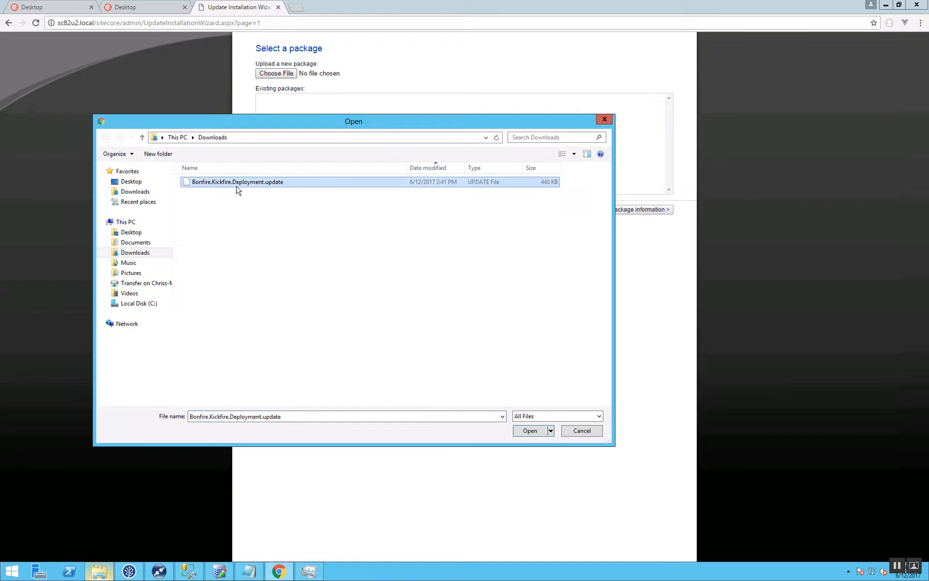
pyautogui.doubleClick(238, 187)
pyautogui.click(624, 210)
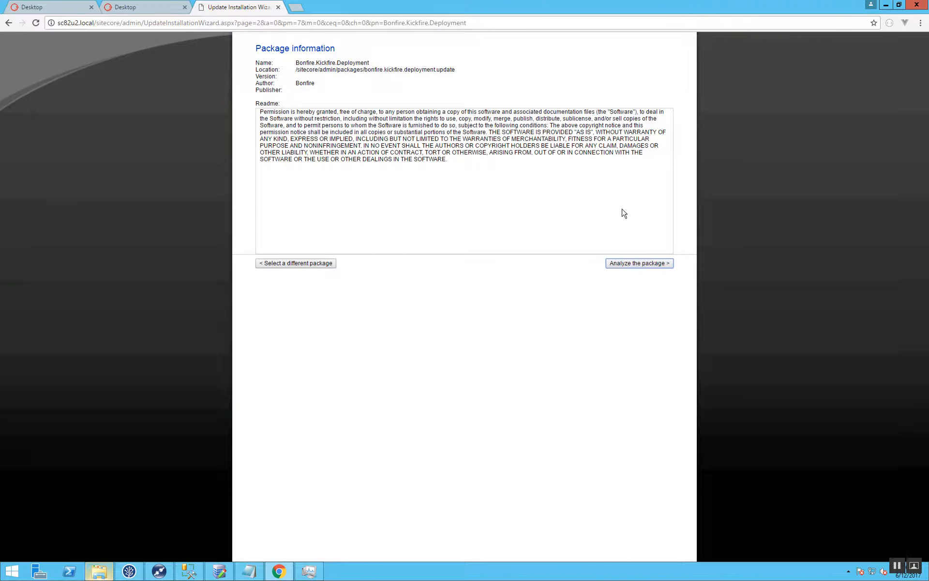
# Analyze the Bonfire.Kickfire.Deployment package for conflicts, install it, and request the installation result.
pyautogui.click(630, 264)
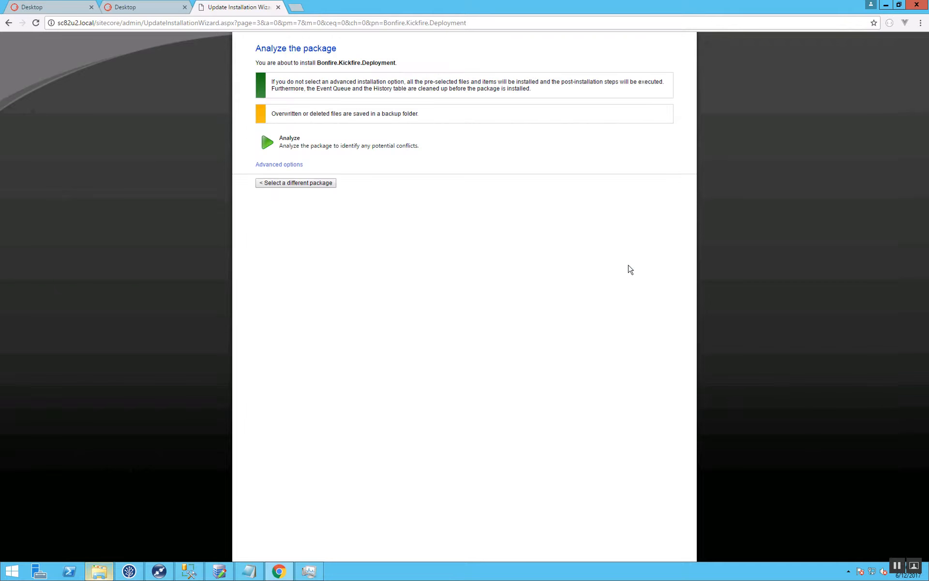
pyautogui.click(357, 147)
pyautogui.click(643, 135)
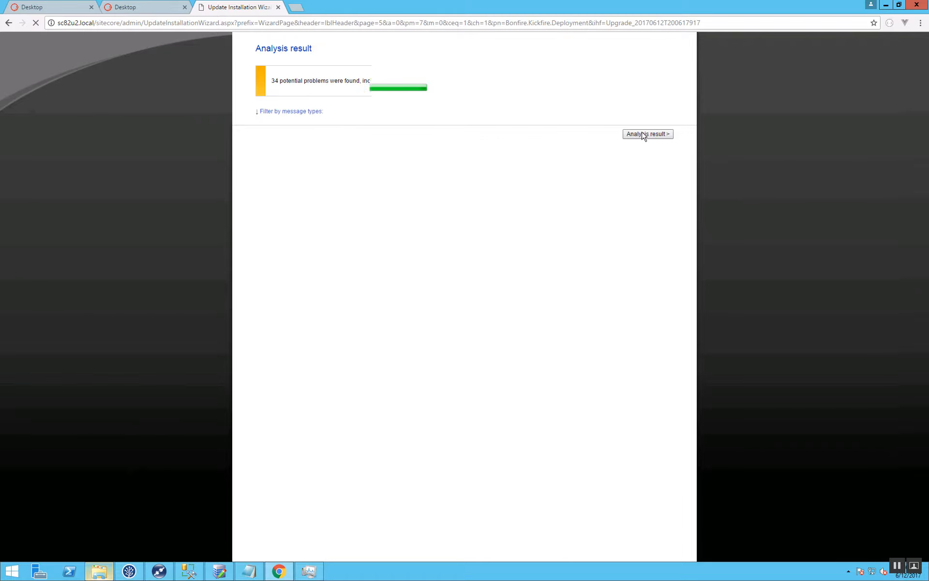
pyautogui.click(636, 351)
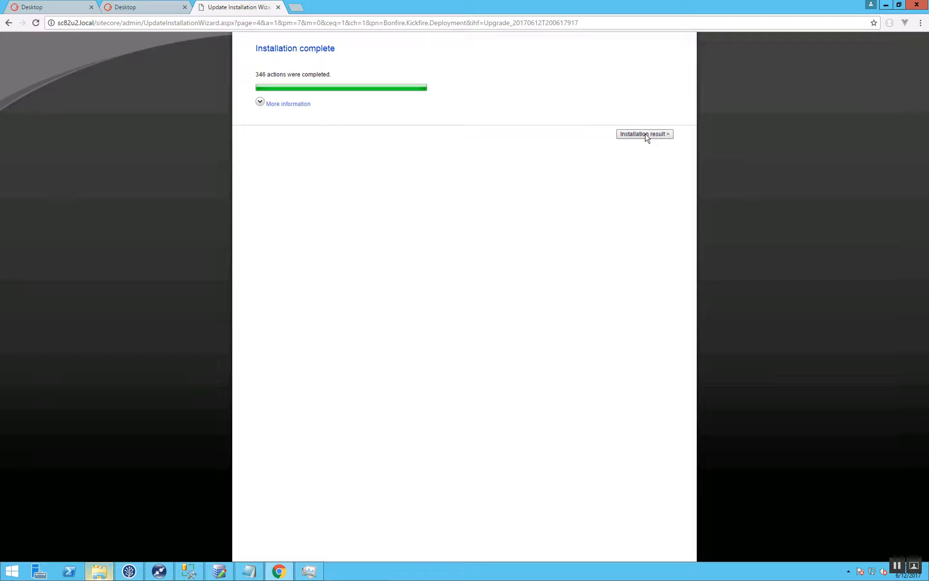
pyautogui.click(647, 136)
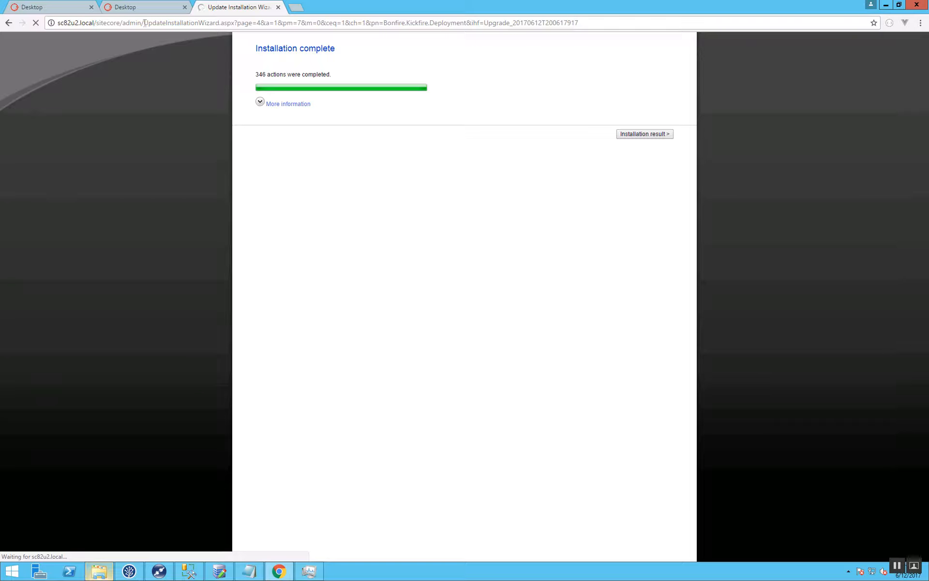
# Leave the installation wizard and return to the Sitecore desktop by trimming the address back to sc82u2.local/sitecore.
pyautogui.moveTo(145, 23); pyautogui.dragTo(740, 23)
pyautogui.press('BackSpace')
pyautogui.press('Return')
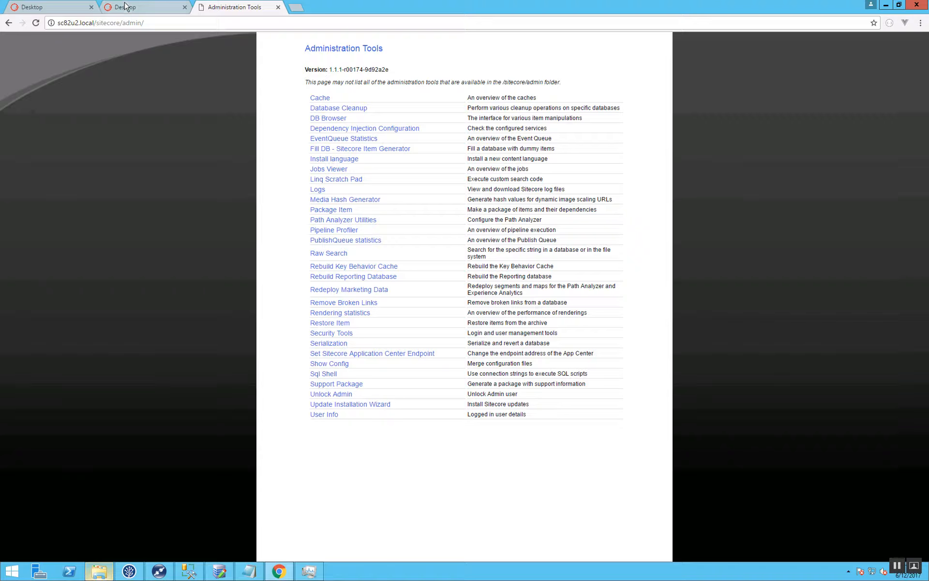
pyautogui.moveTo(122, 23); pyautogui.dragTo(231, 27)
pyautogui.press('BackSpace')
pyautogui.press('Return')
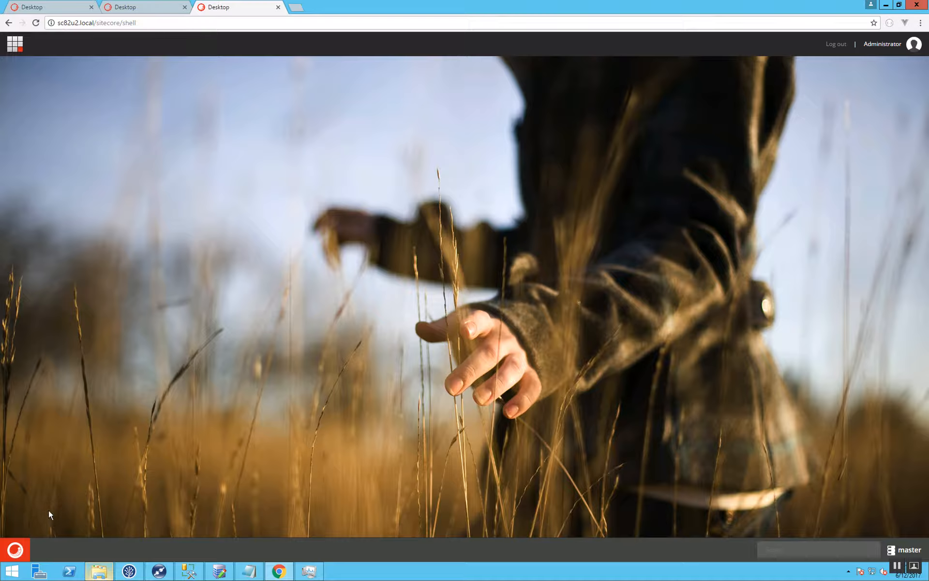
# Open the Marketing Control Panel and examine the profile keys under Profiles > Industry, collapsing the Profiles branch when done.
pyautogui.click(20, 549)
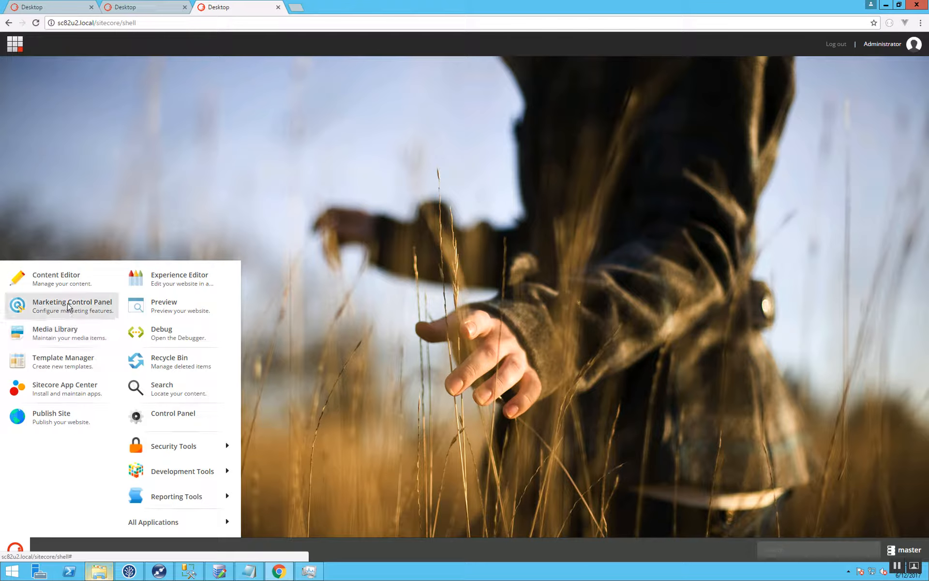
pyautogui.click(68, 303)
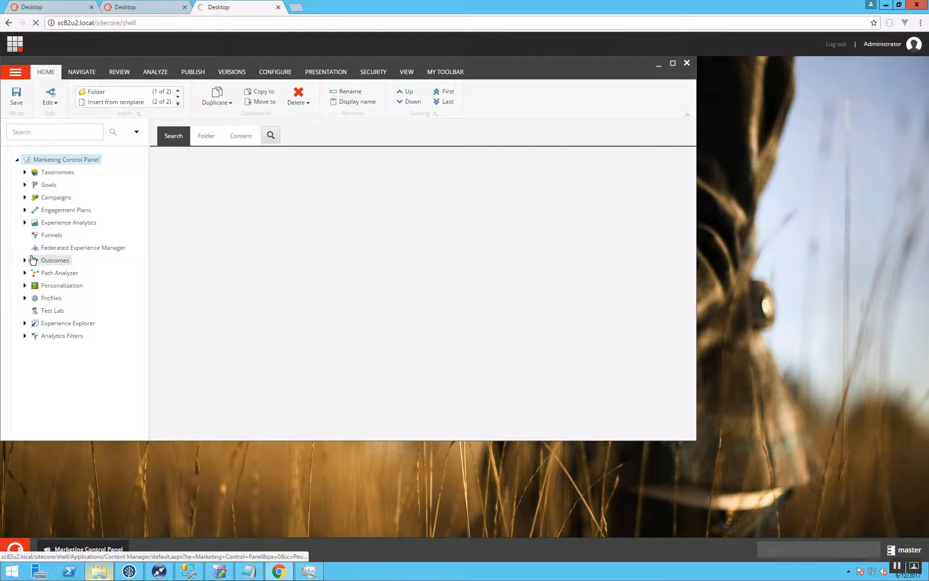
pyautogui.click(25, 298)
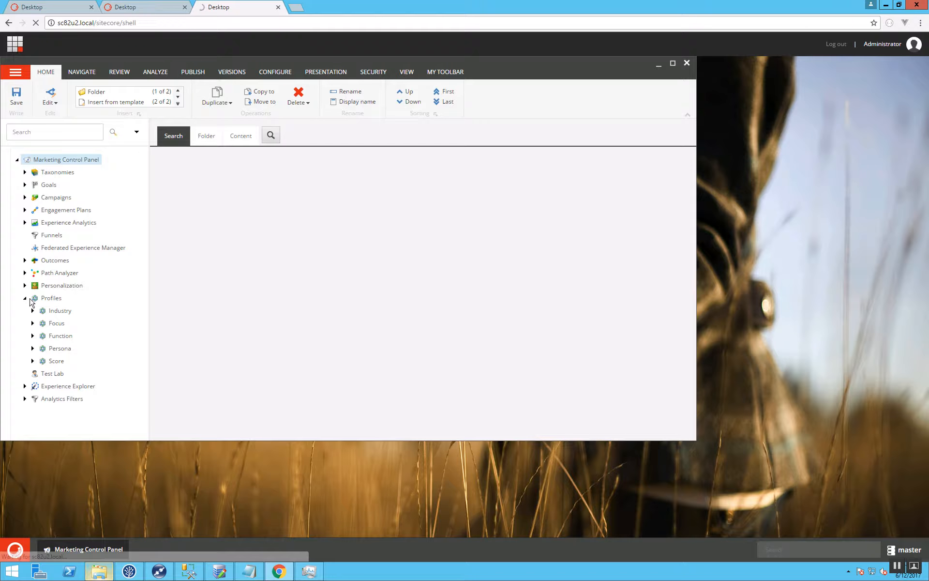
pyautogui.click(32, 310)
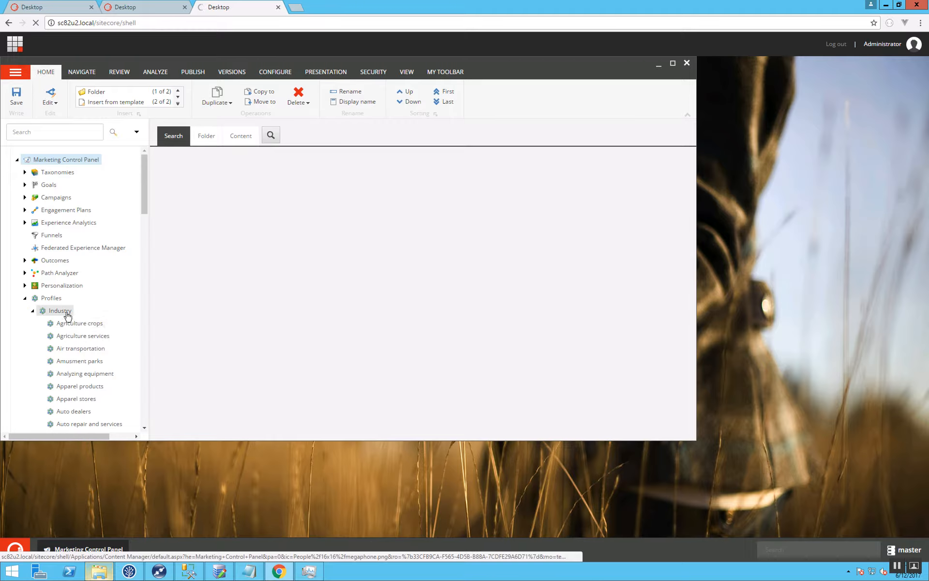
pyautogui.scroll(-2, 107, 337)
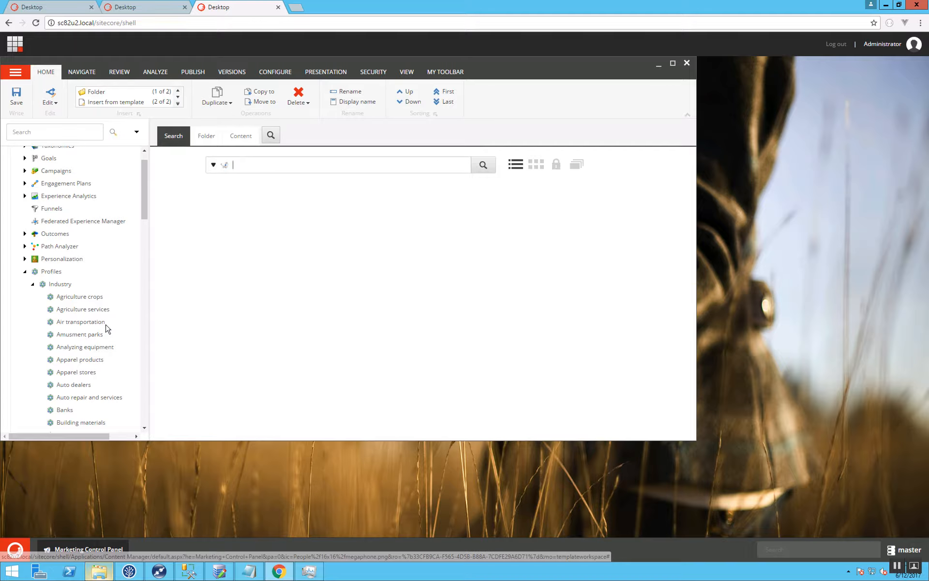
pyautogui.scroll(-3, 89, 333)
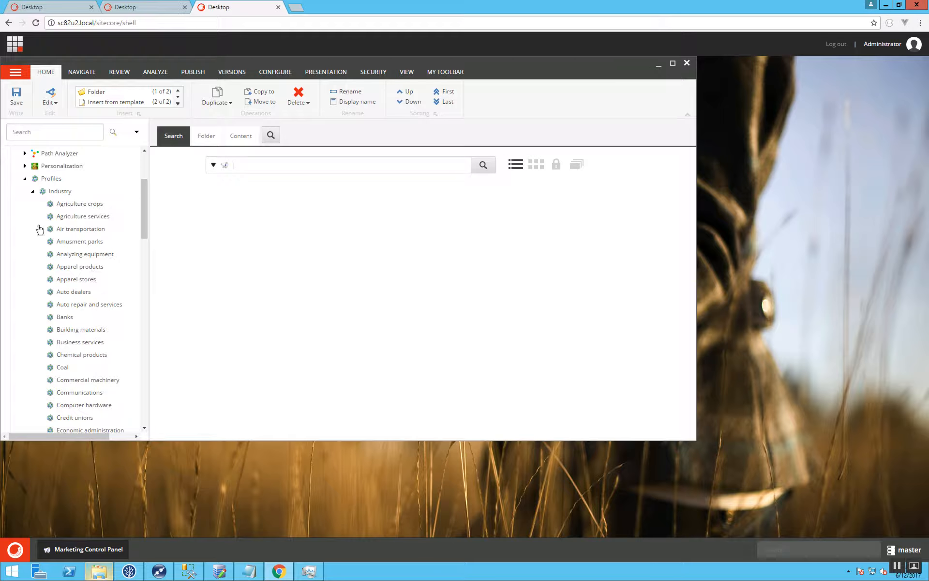
pyautogui.click(34, 191)
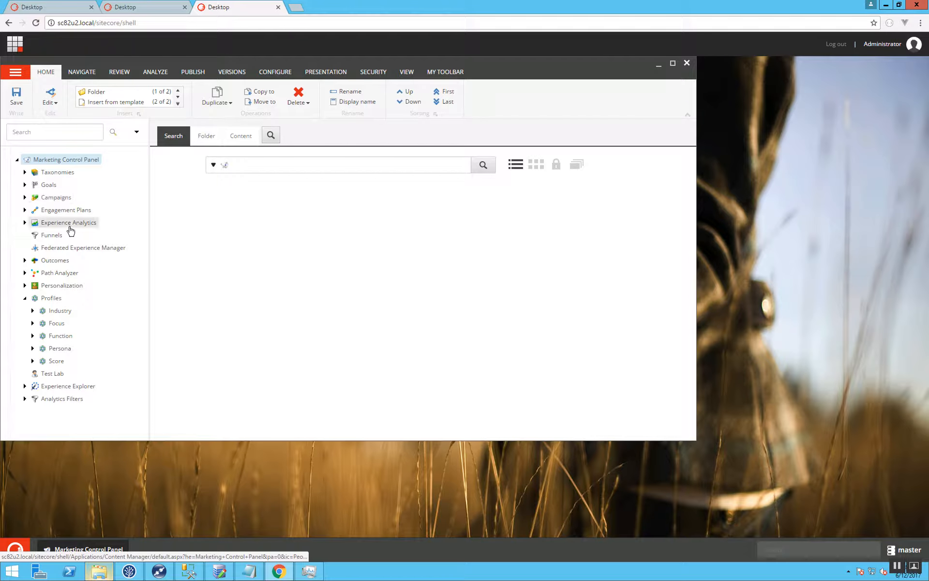
pyautogui.click(24, 299)
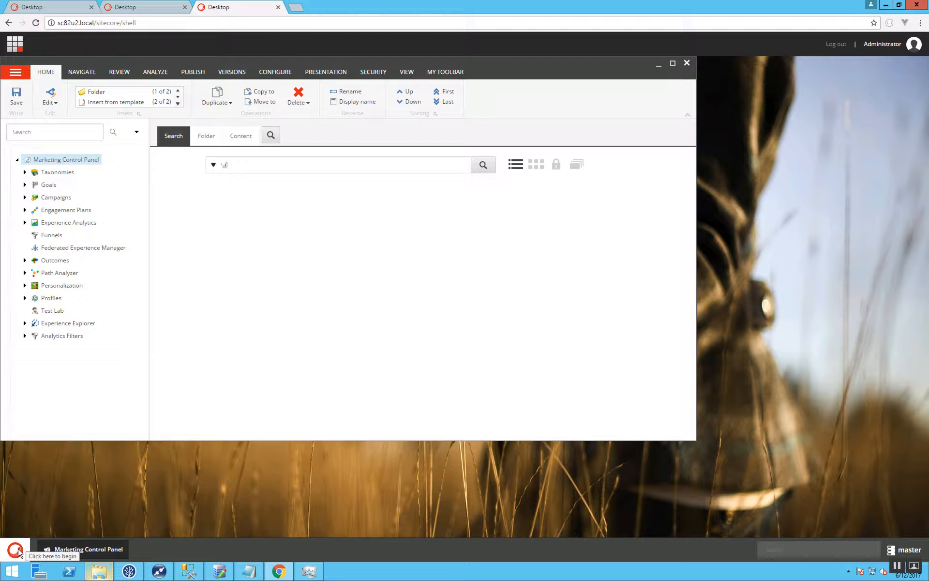
# Open the Content Editor and expand System > Modules > KickFire in the content tree.
pyautogui.click(18, 552)
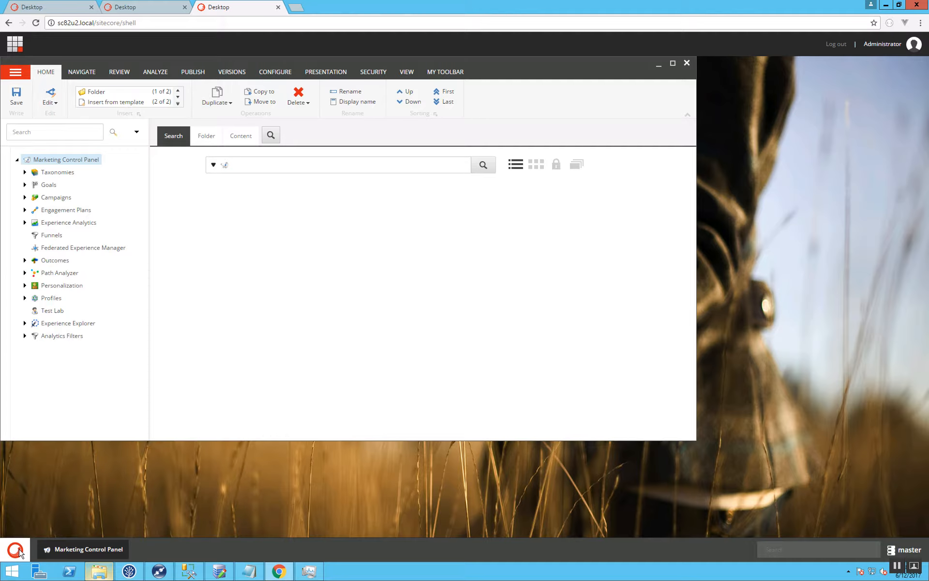
pyautogui.click(55, 286)
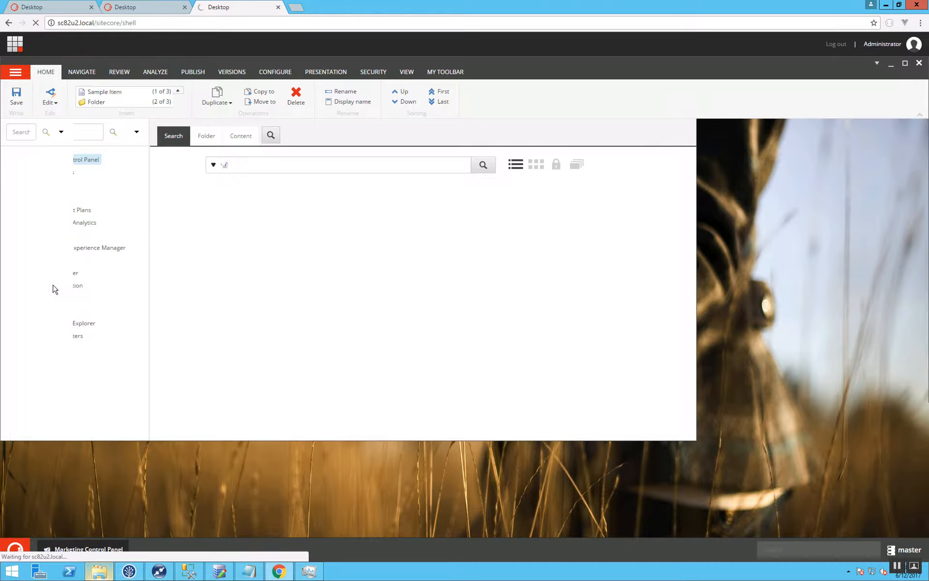
pyautogui.click(25, 234)
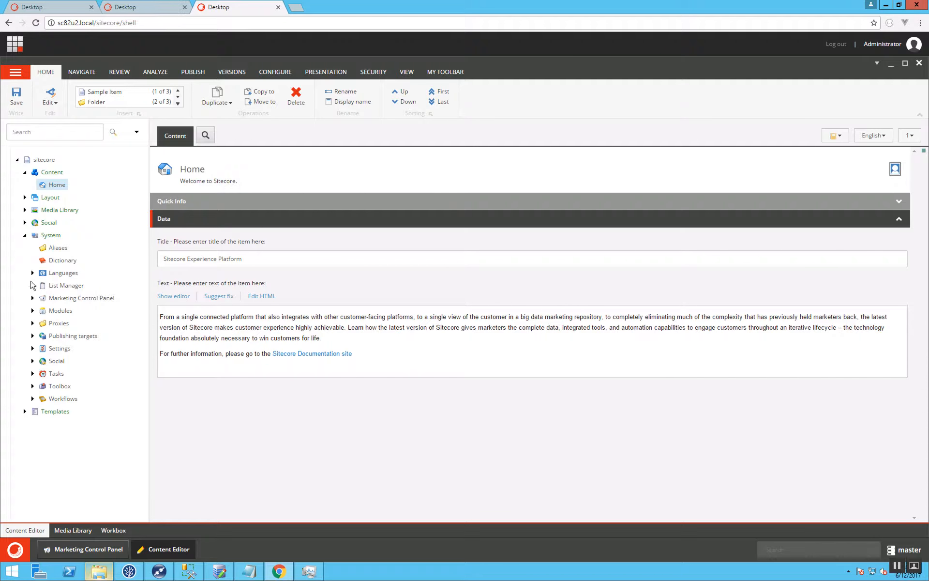
pyautogui.click(33, 310)
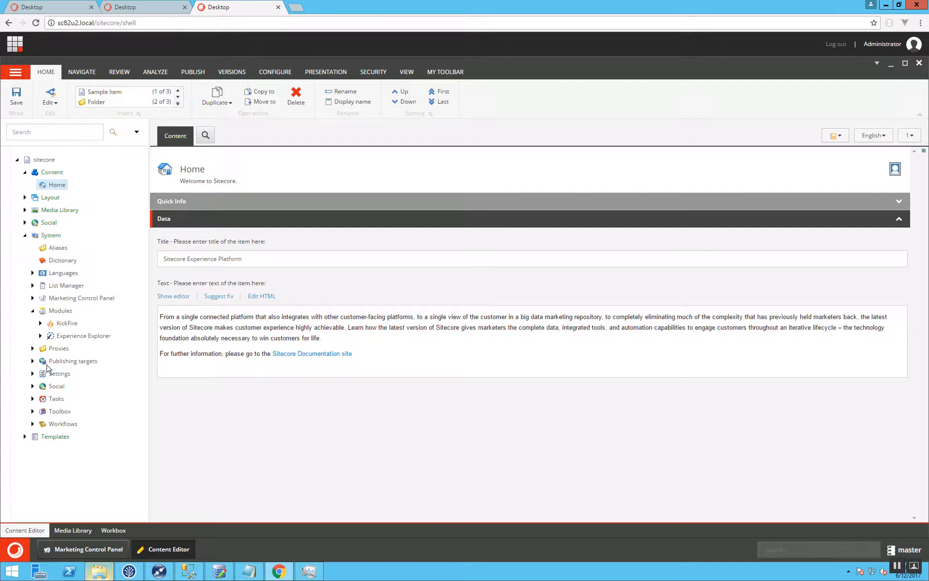
pyautogui.click(41, 324)
# Examine the KickFire Grouping folder, including the group and pattern of its Default and Agriculture services items.
pyautogui.click(68, 335)
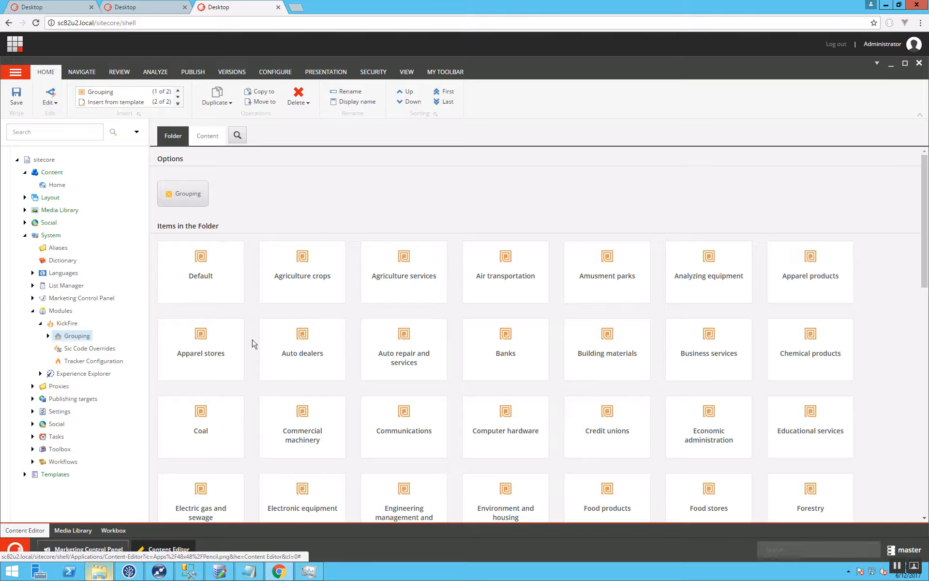
pyautogui.click(48, 335)
pyautogui.click(80, 348)
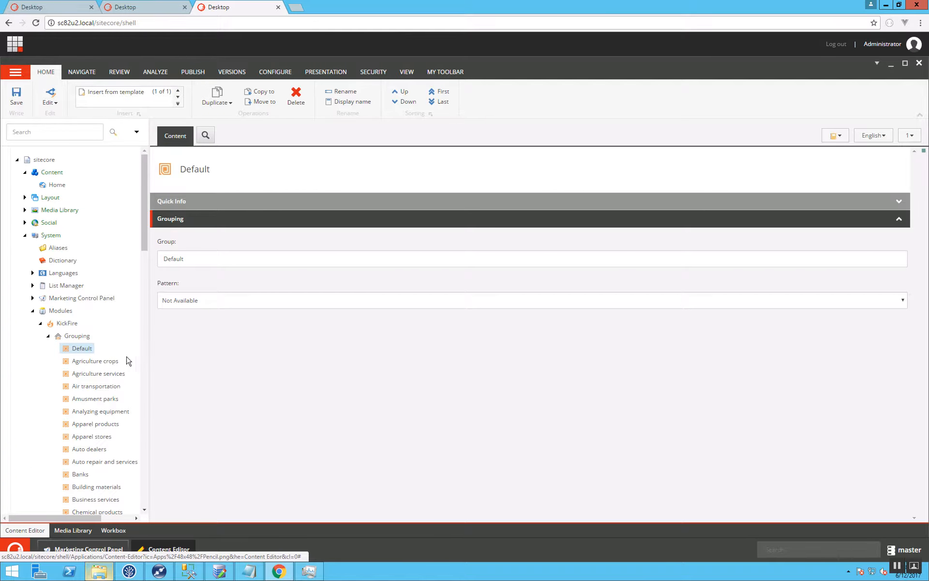
pyautogui.click(102, 373)
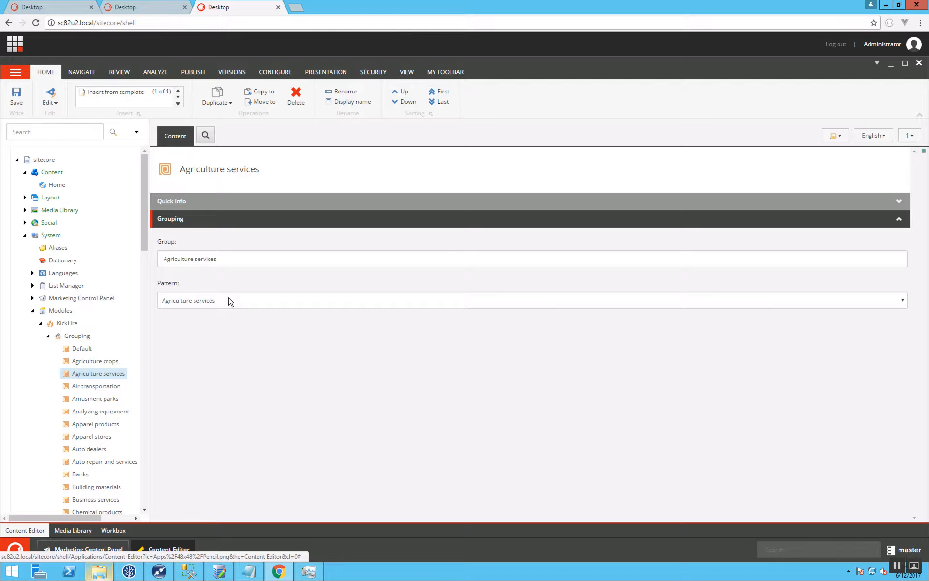
# Collapse the Grouping folder and review KickFire's Sic Code Overrides and Tracker Configuration items.
pyautogui.click(47, 336)
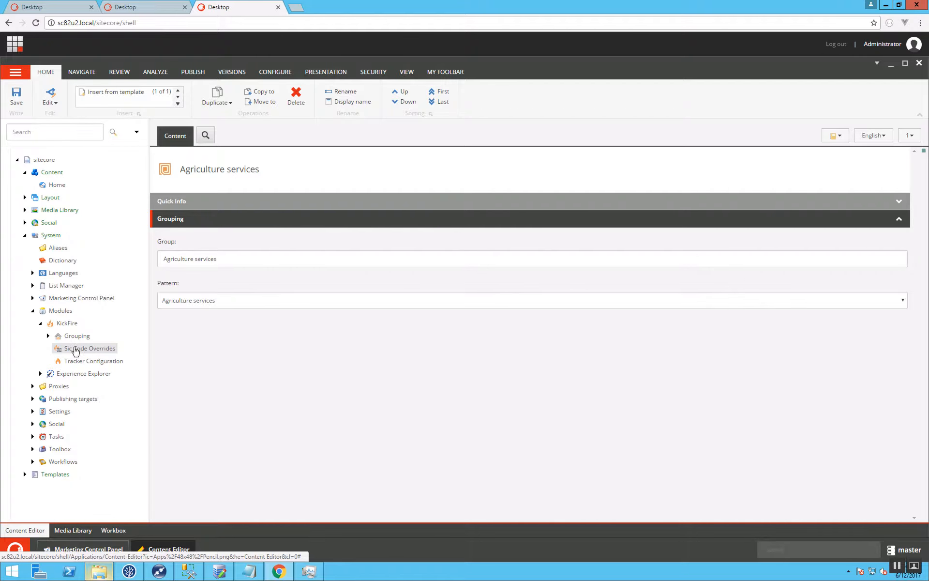
pyautogui.click(75, 349)
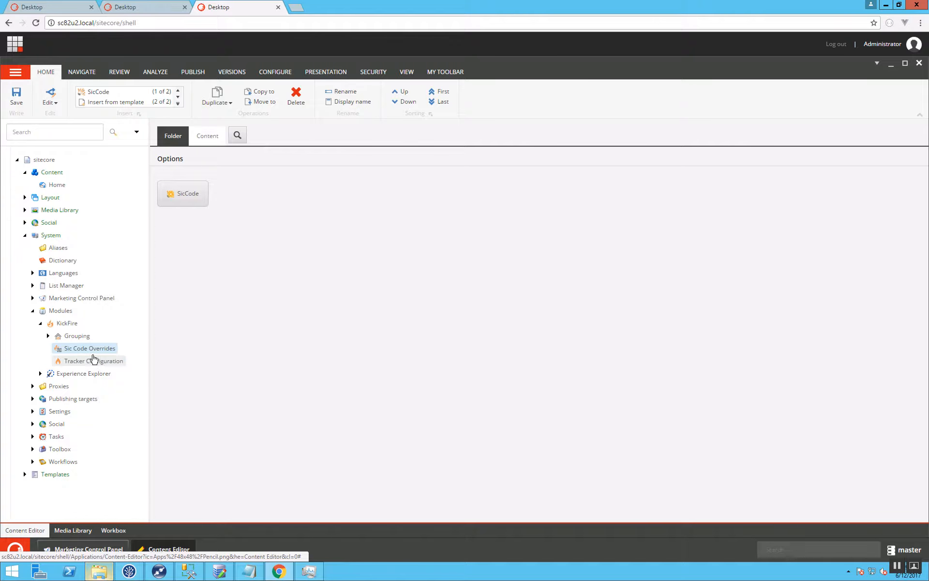
pyautogui.click(93, 359)
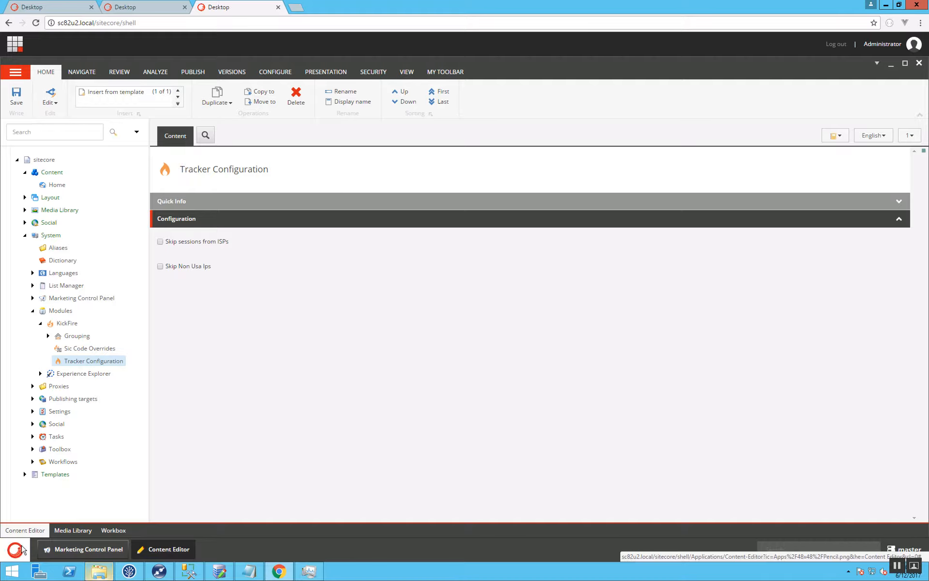
# Publish the site with Smart publish in English to the Internet (web) target.
pyautogui.click(23, 548)
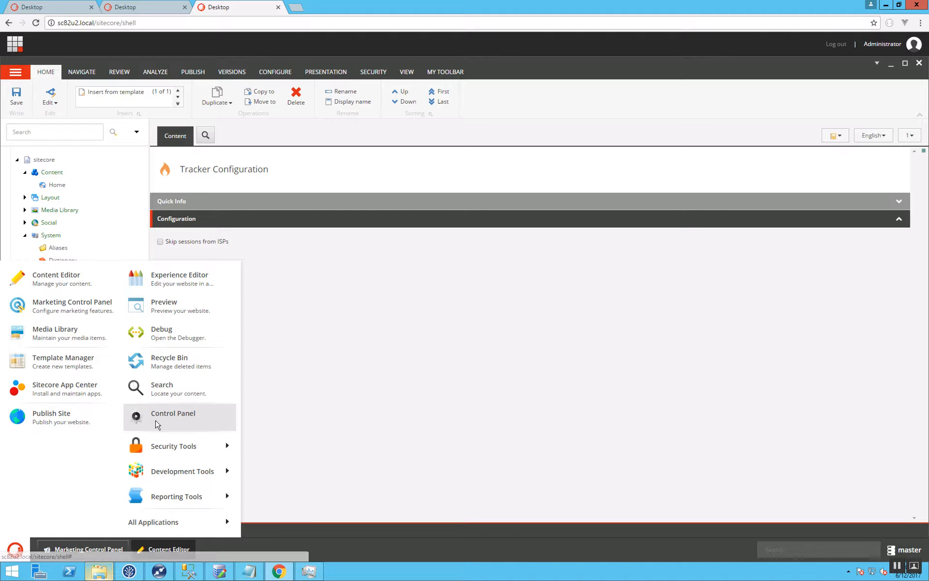
pyautogui.click(61, 415)
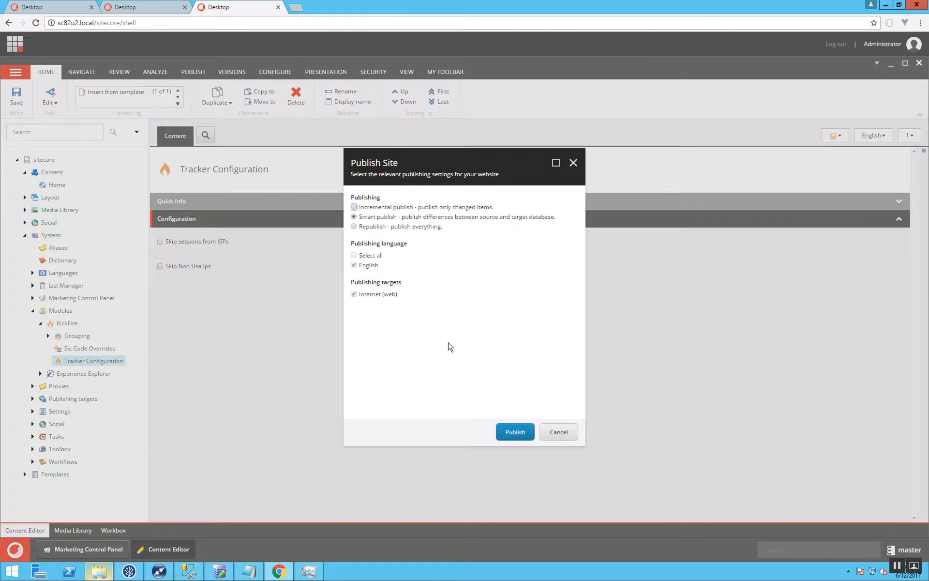
pyautogui.click(512, 432)
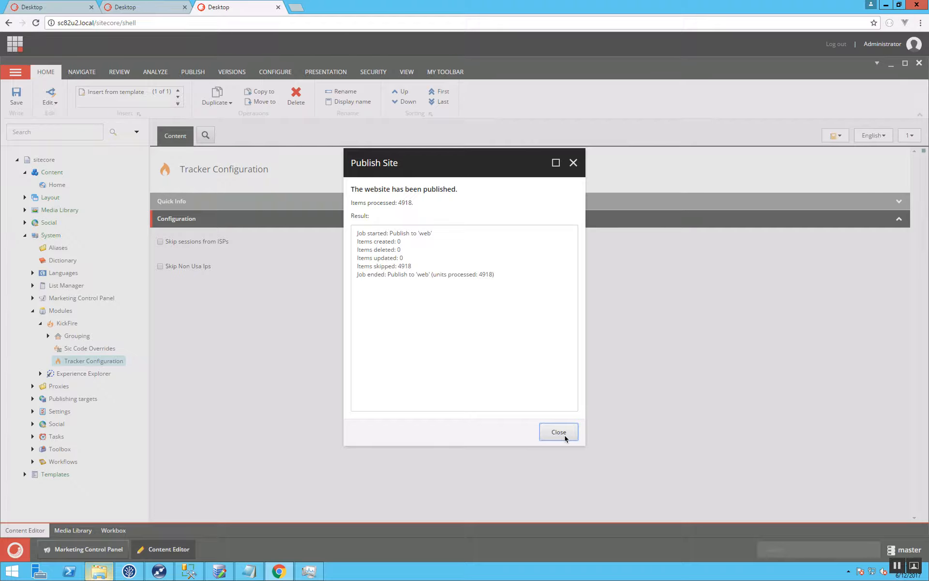
# Close the publishing result, switch to the KickFire API site, and review the existing access points and the form for creating another.
pyautogui.click(558, 432)
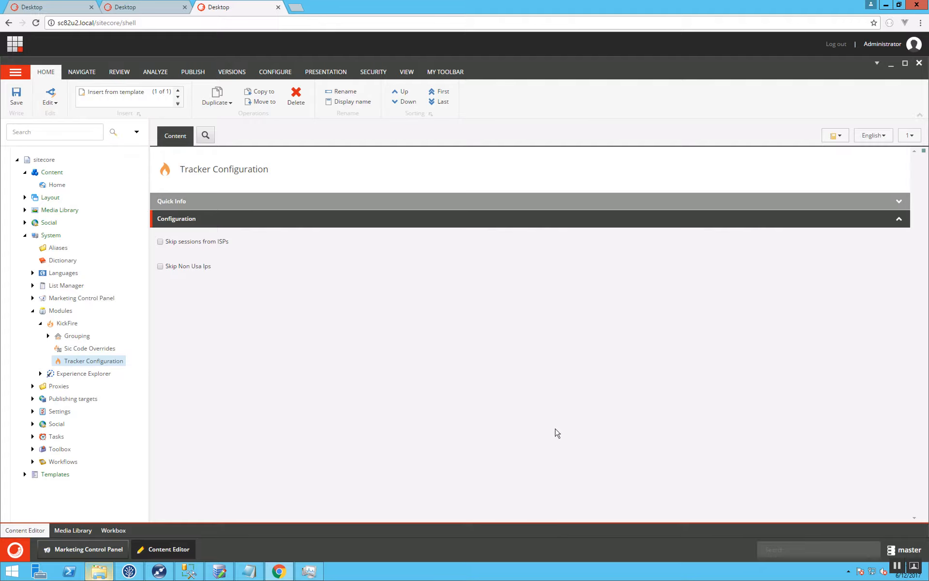
pyautogui.press('super+Tab')
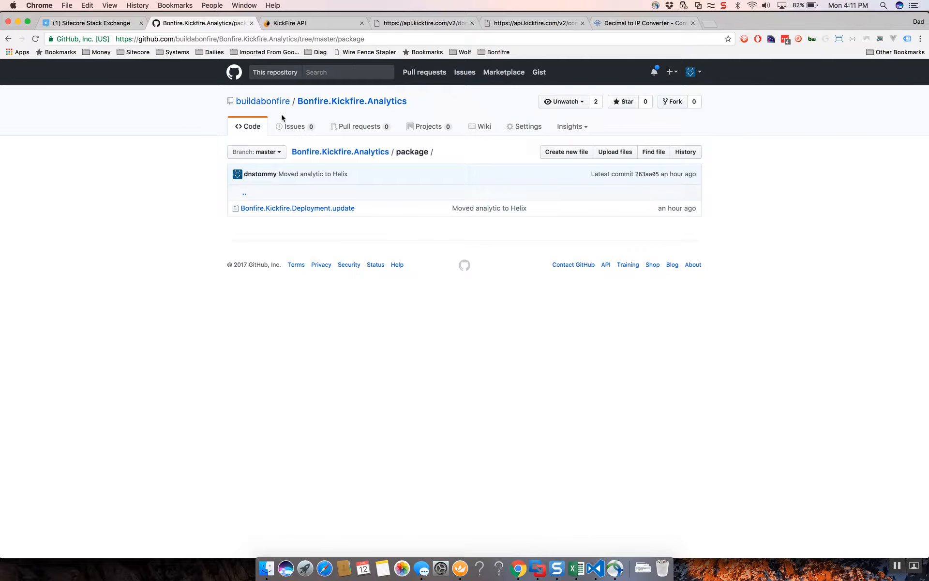
pyautogui.click(289, 25)
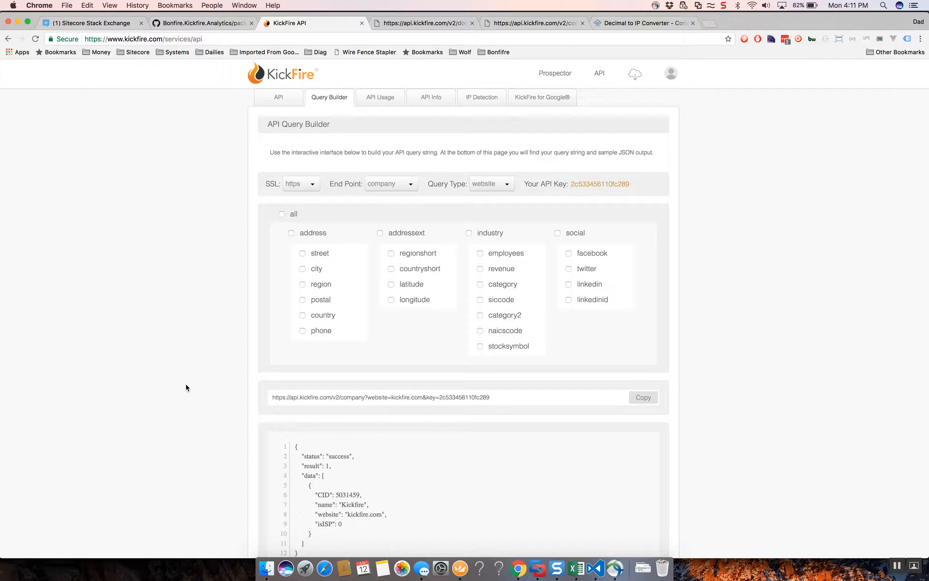
pyautogui.click(279, 98)
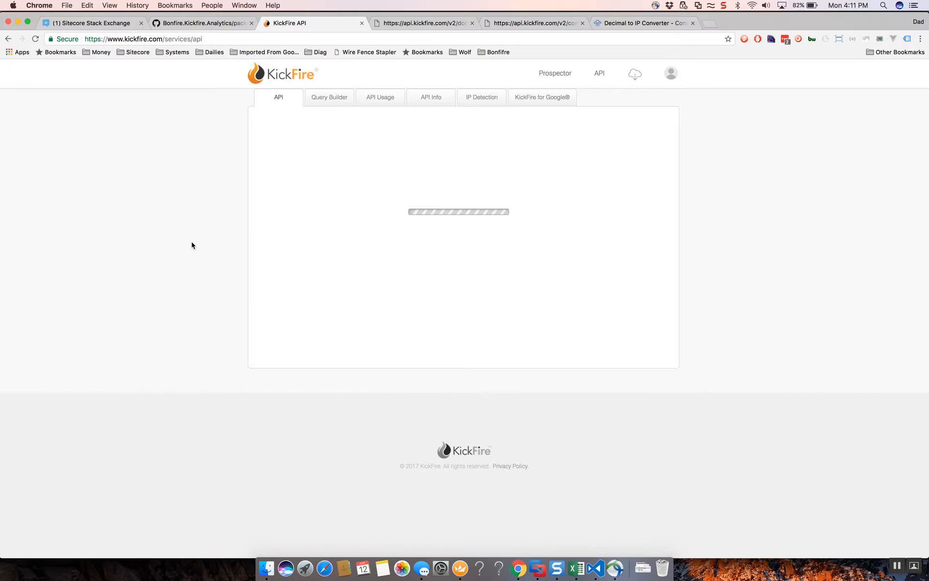
pyautogui.scroll(-1, 191, 242)
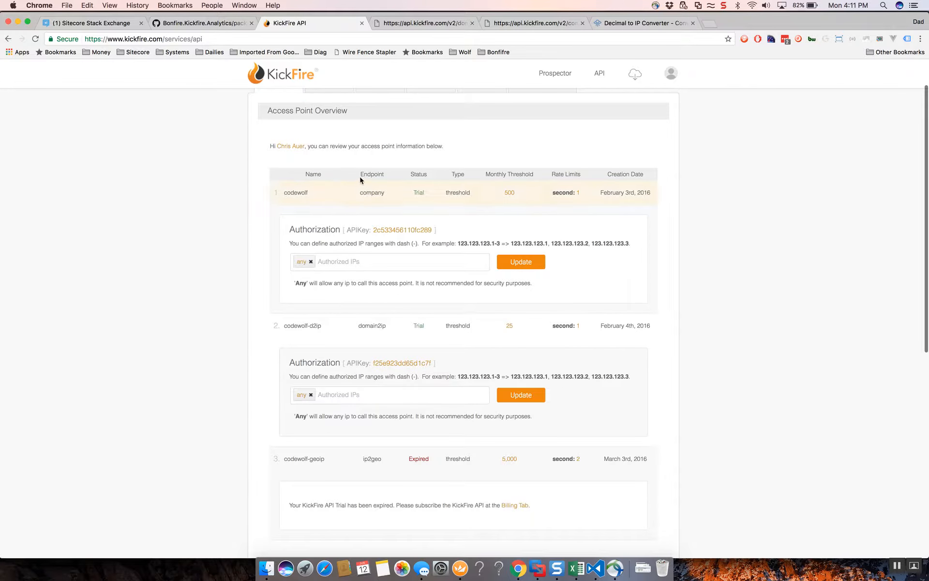
pyautogui.scroll(-7, 220, 223)
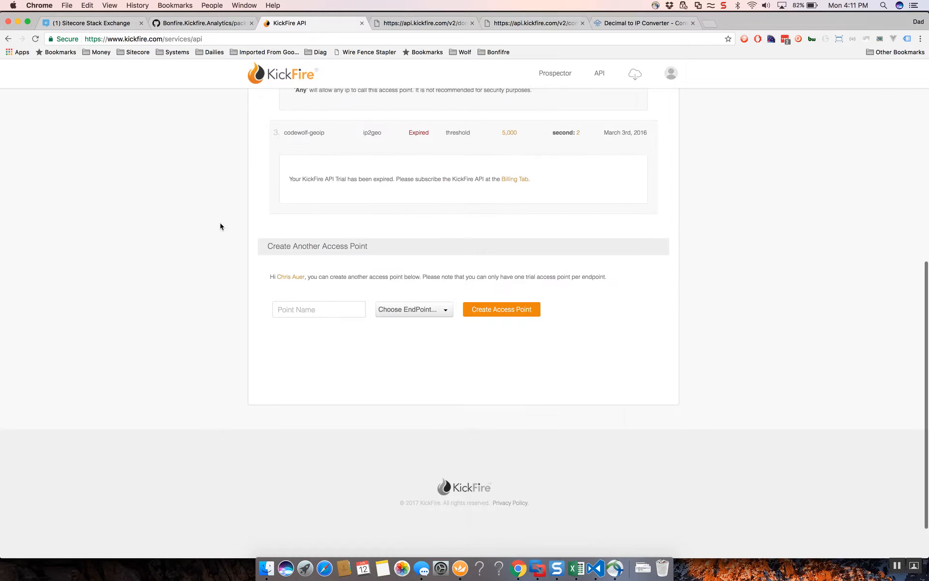
pyautogui.click(420, 310)
pyautogui.click(422, 311)
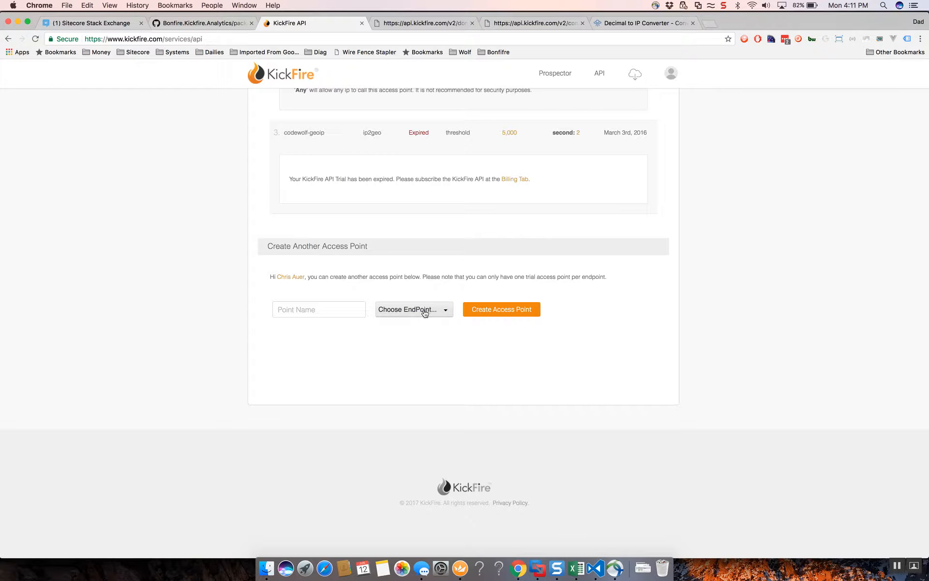
pyautogui.scroll(10, 148, 309)
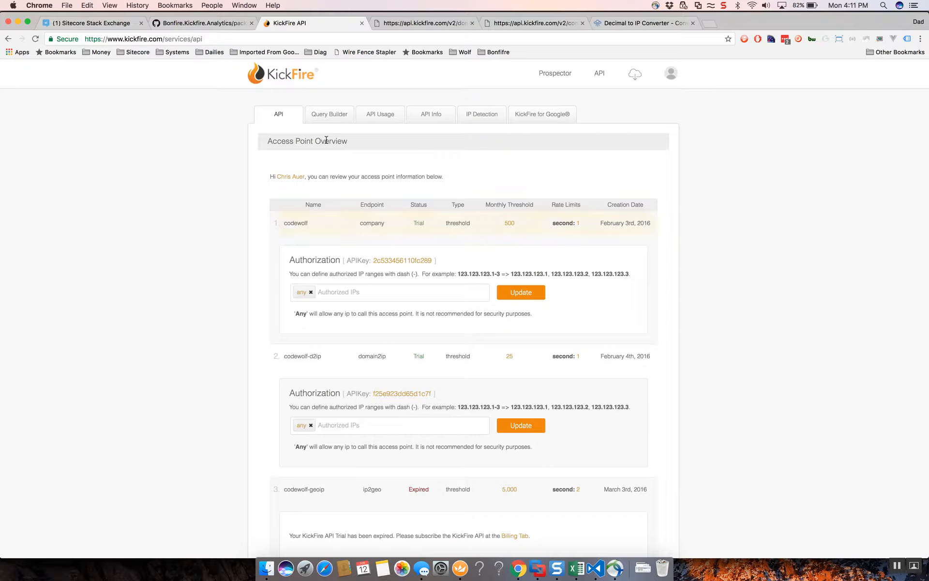
# In KickFire's Query Builder, build a company query of type ip with all fields and select the API key in the resulting query string.
pyautogui.click(329, 119)
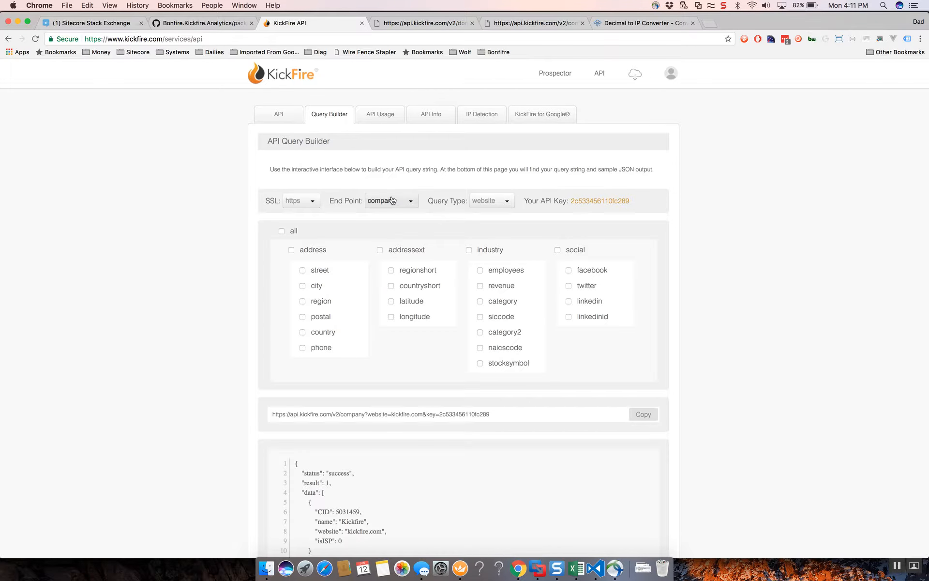
pyautogui.click(490, 200)
pyautogui.click(485, 230)
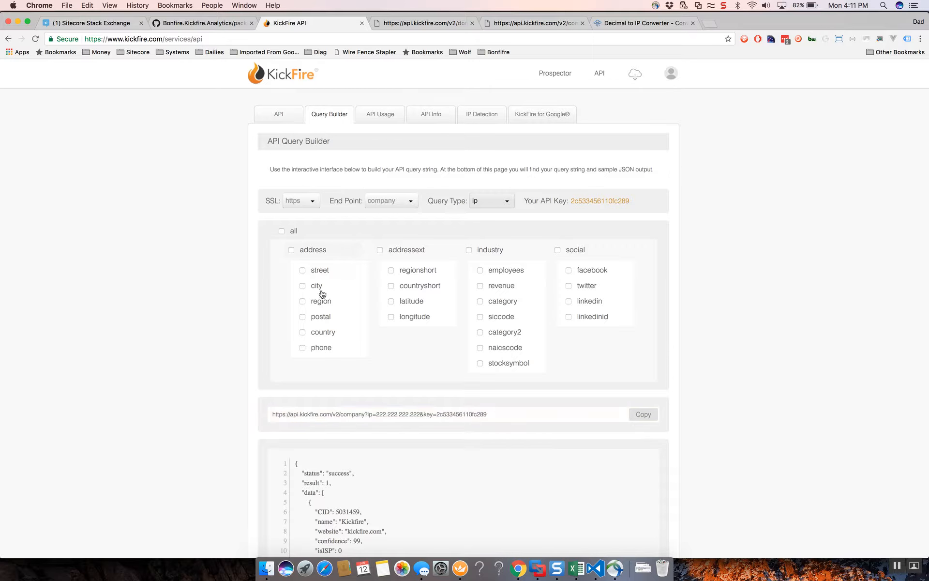
pyautogui.click(282, 231)
pyautogui.scroll(-3, 139, 280)
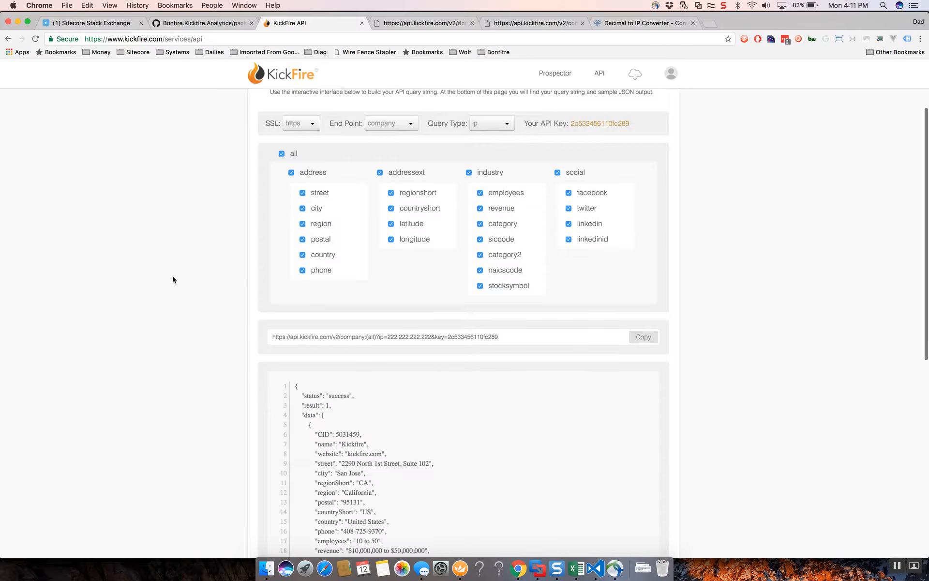
pyautogui.doubleClick(469, 338)
pyautogui.click(227, 321)
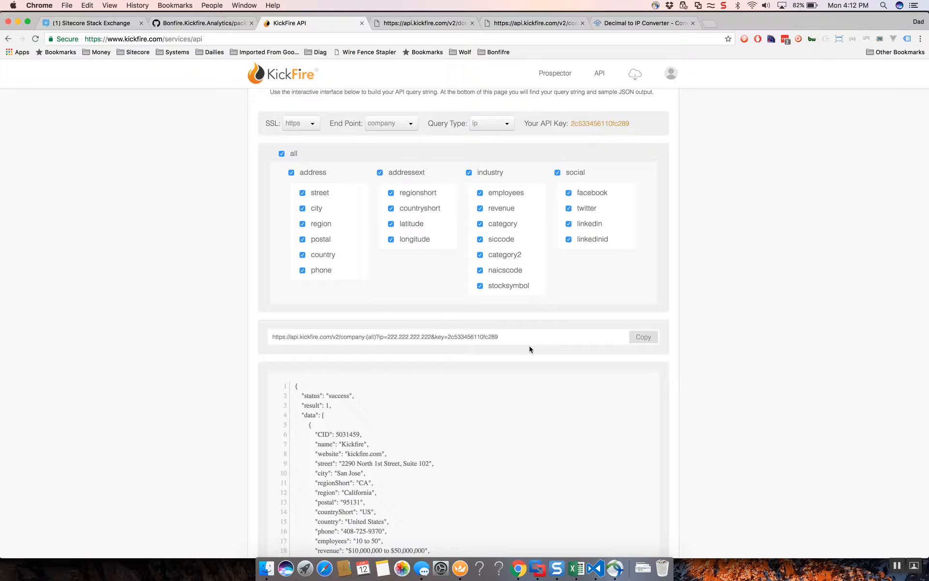
pyautogui.doubleClick(472, 339)
# Switch back to the Sitecore server, open Bonfire.Feature.KickfireService.config from App_Config\Include\z_Bonfire, and select the placeholder value of Bonfire.Kickfire.ApiKey.
pyautogui.press('super+Tab')
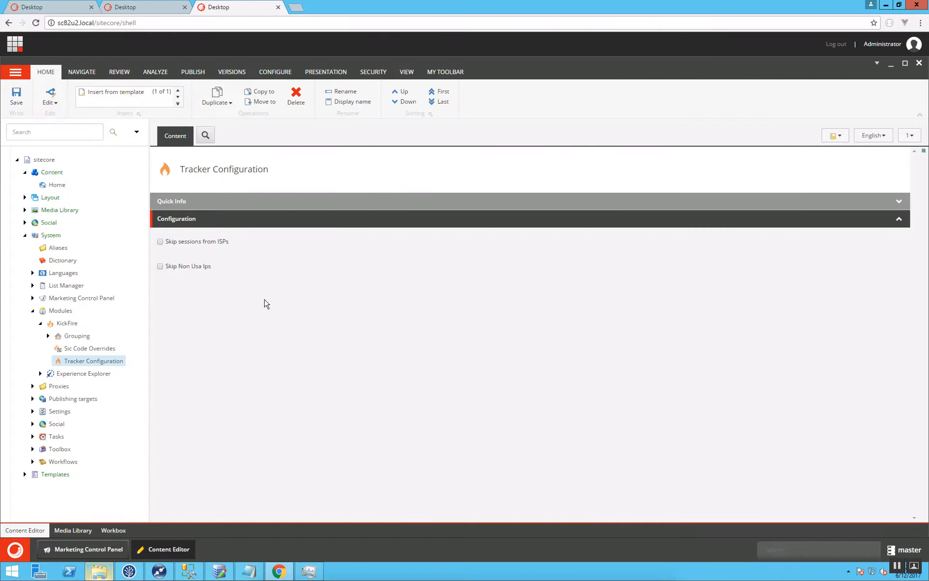
pyautogui.click(112, 571)
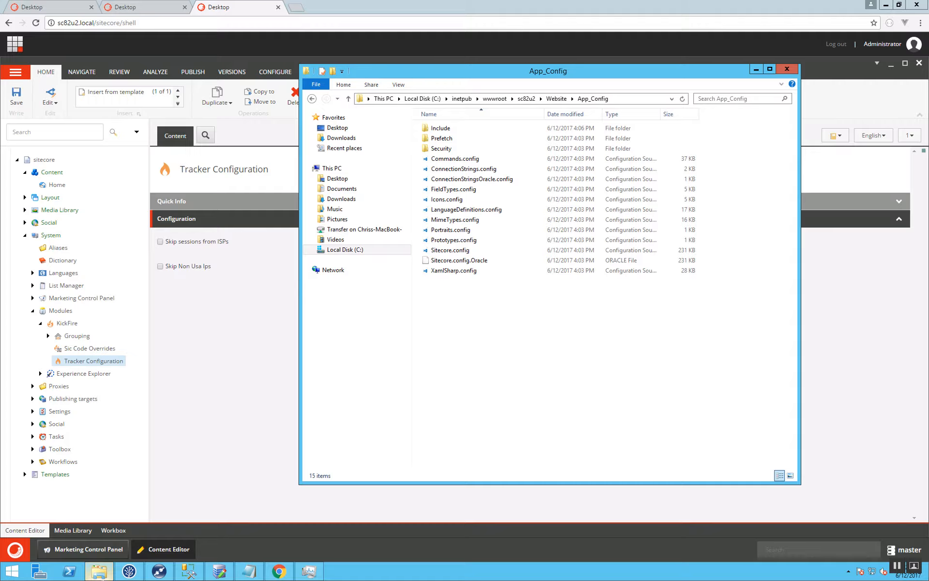
pyautogui.doubleClick(455, 129)
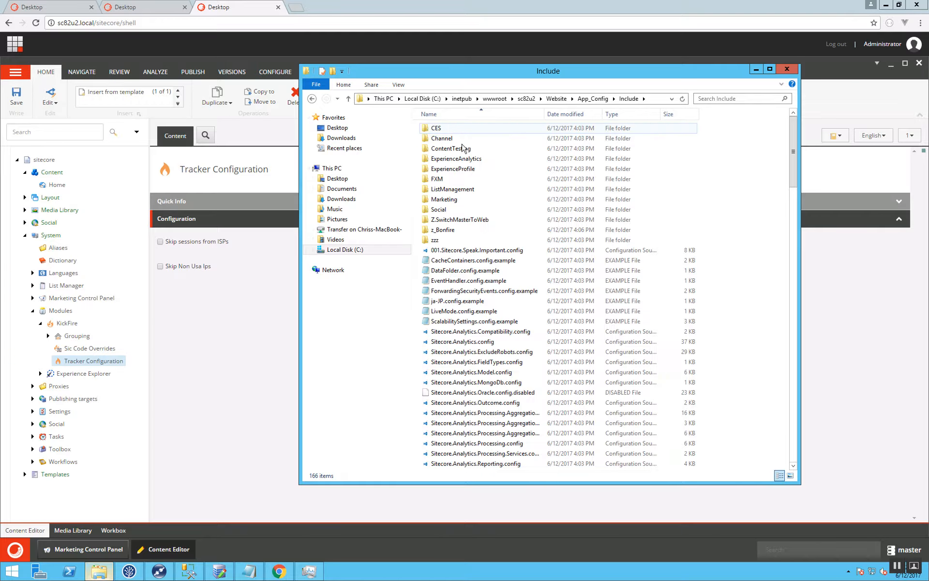
pyautogui.doubleClick(441, 230)
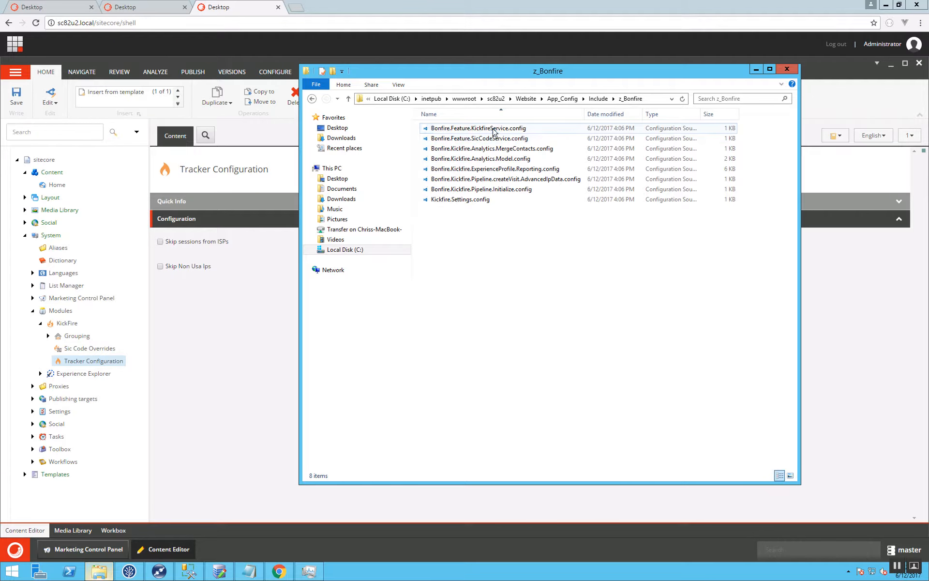
pyautogui.click(493, 130)
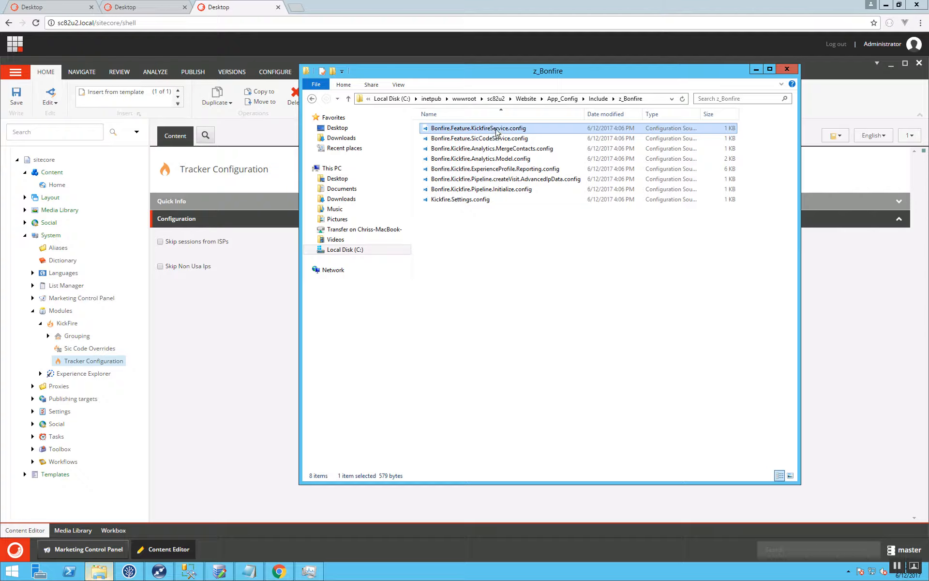
pyautogui.doubleClick(499, 129)
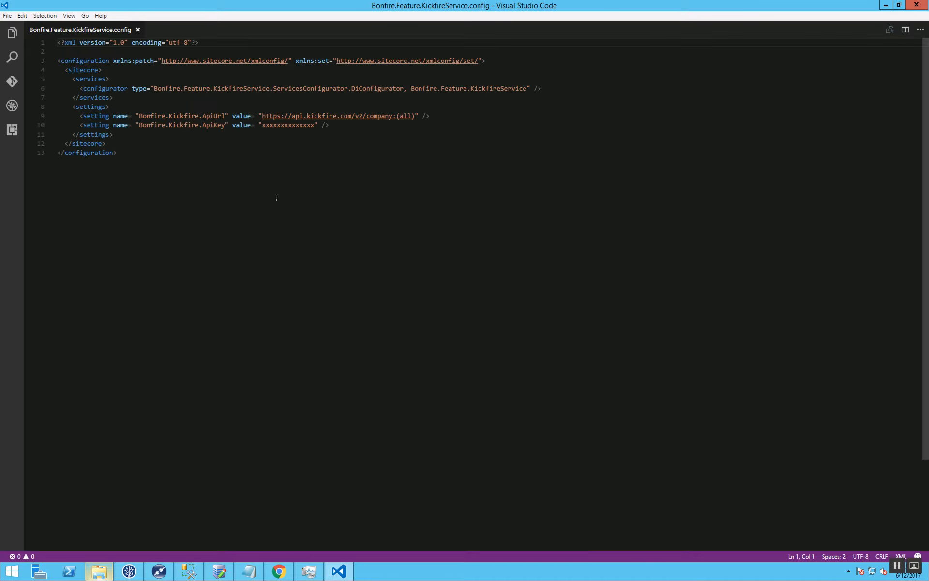
pyautogui.doubleClick(284, 127)
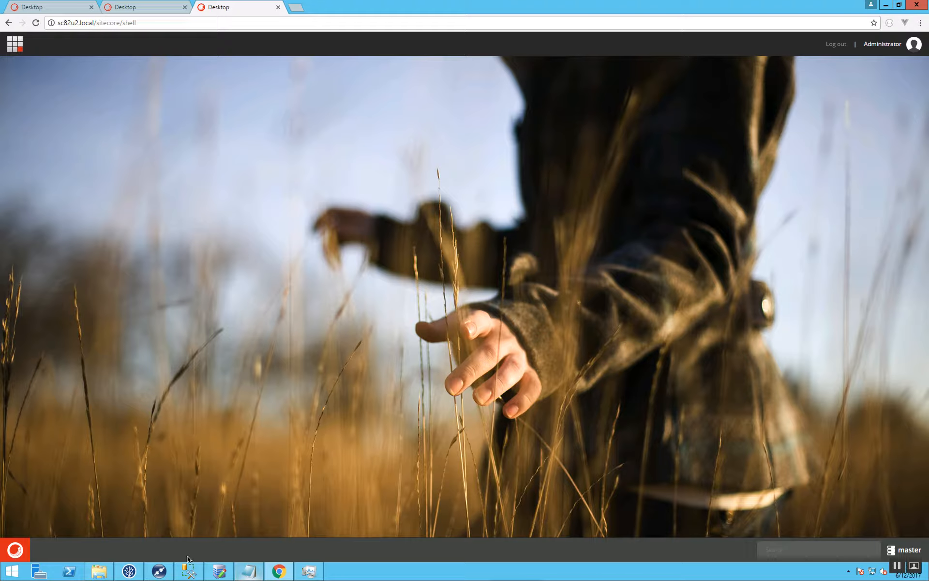
pyautogui.click(259, 569)
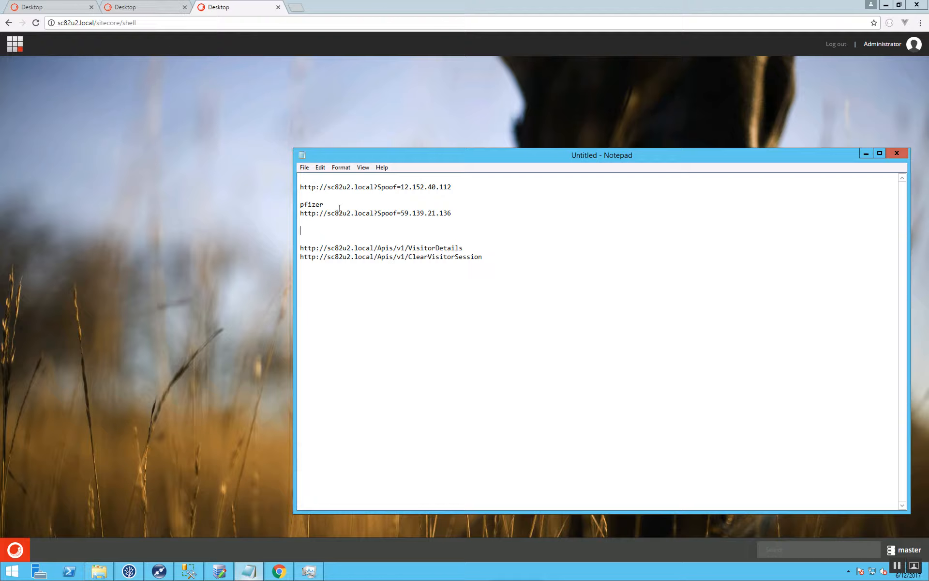
pyautogui.click(451, 214)
pyautogui.moveTo(441, 213); pyautogui.dragTo(293, 212)
pyautogui.hotkey('ctrl', 'c')
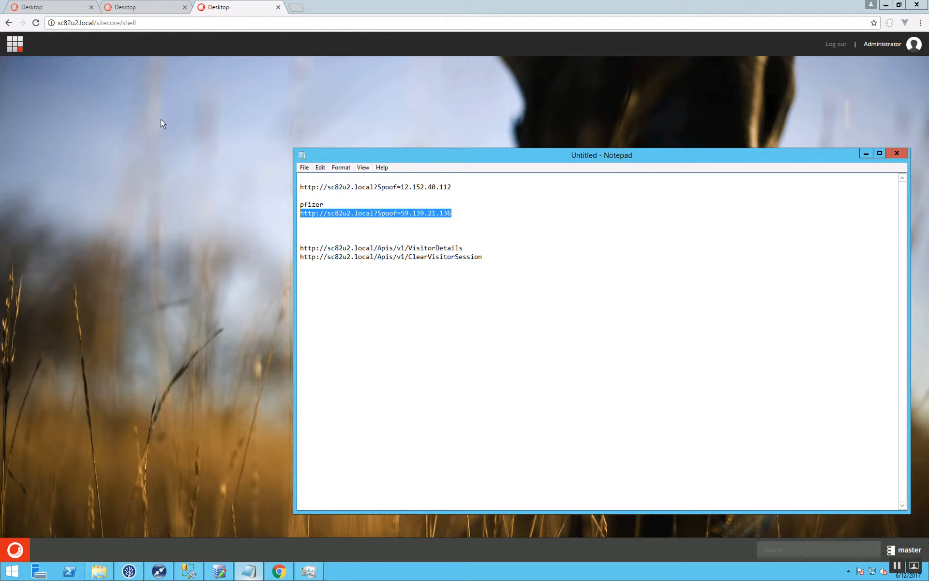
pyautogui.click(155, 345)
pyautogui.hotkey('ctrl', 'shift', 'n')
pyautogui.hotkey('ctrl', 'v')
pyautogui.press('Return')
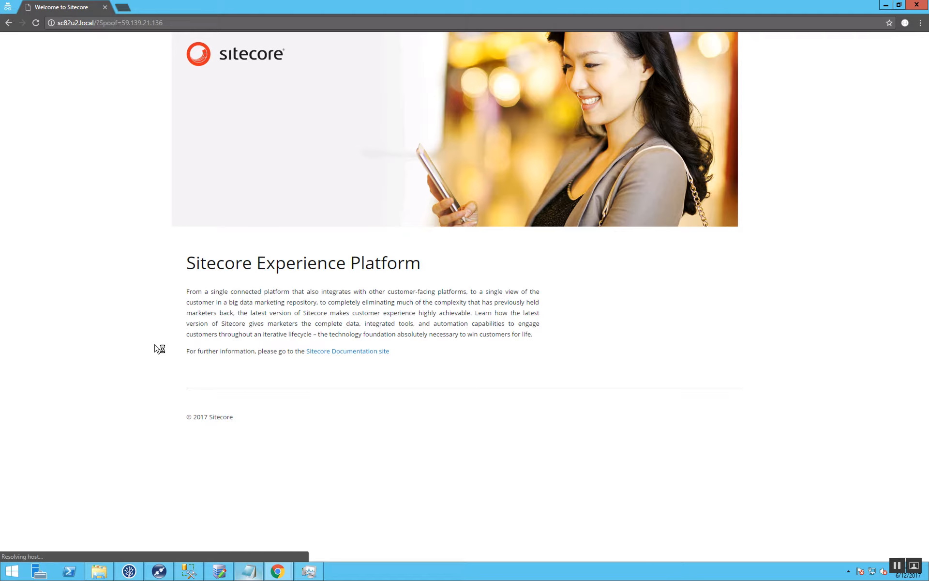
pyautogui.click(249, 571)
pyautogui.moveTo(463, 248); pyautogui.dragTo(299, 248)
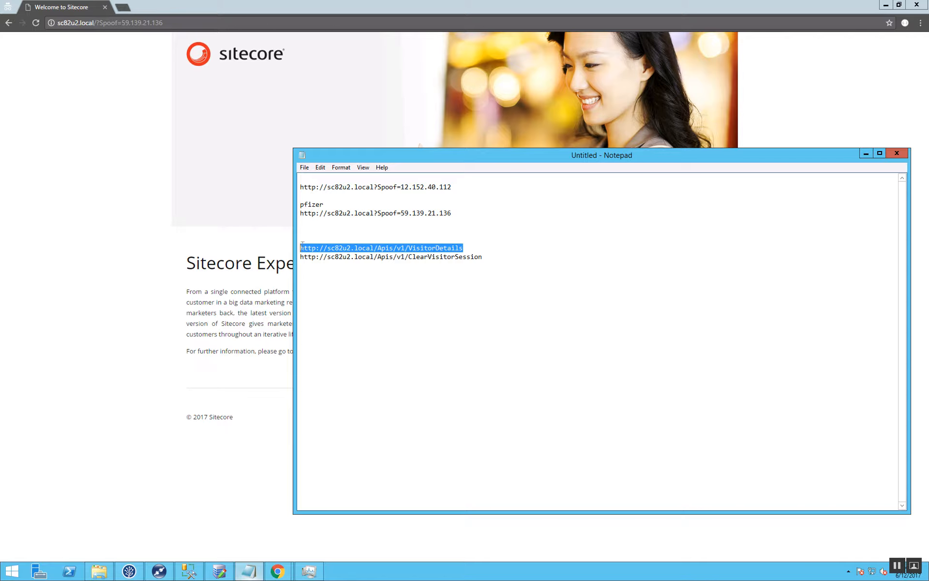
pyautogui.hotkey('ctrl', 'c')
pyautogui.click(164, 22)
pyautogui.hotkey('ctrl', 'v')
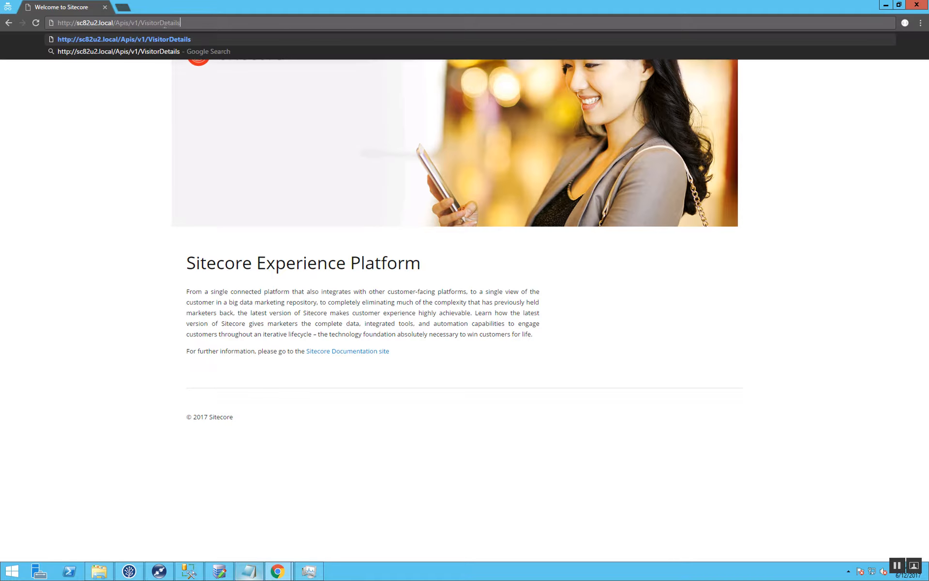
pyautogui.press('Return')
pyautogui.scroll(-5, 260, 342)
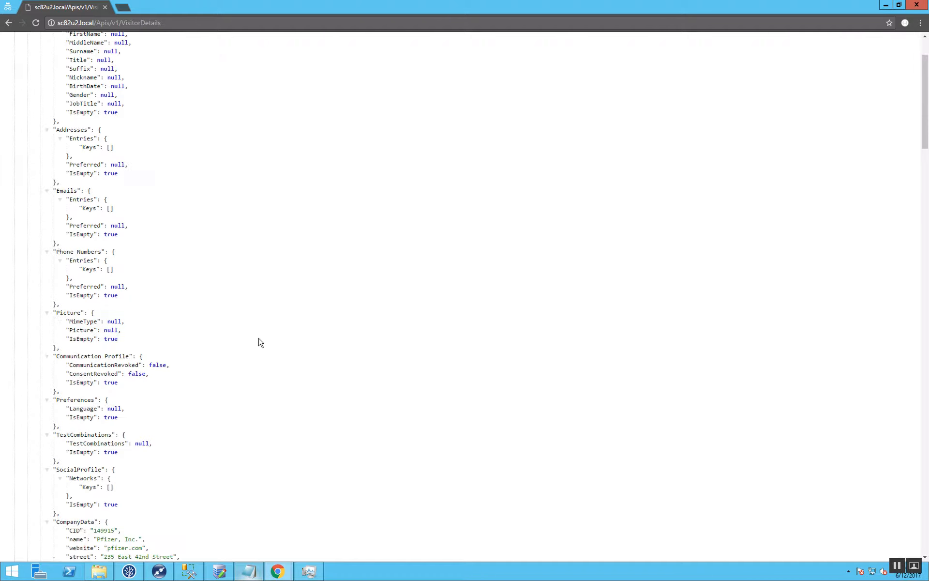
pyautogui.scroll(-3, 260, 342)
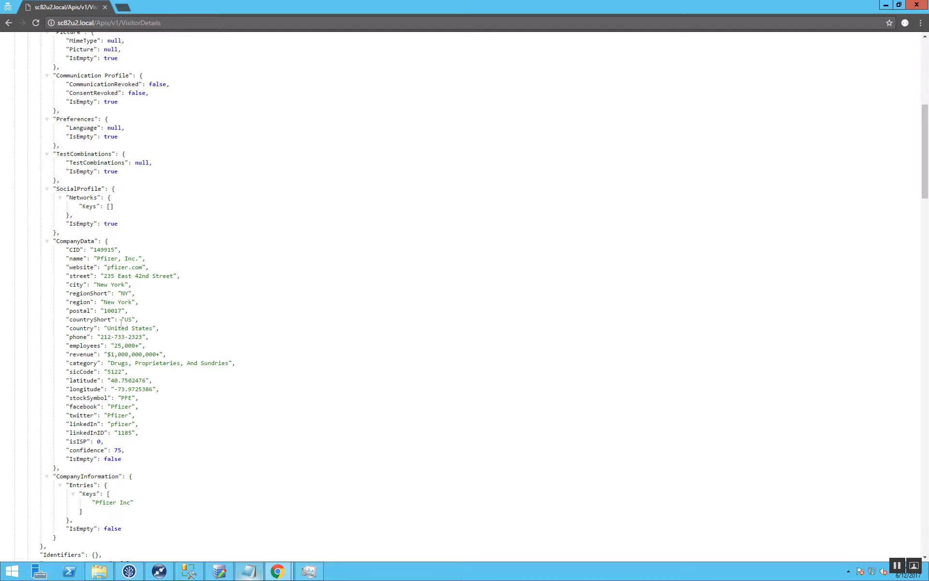
pyautogui.scroll(-1, 180, 426)
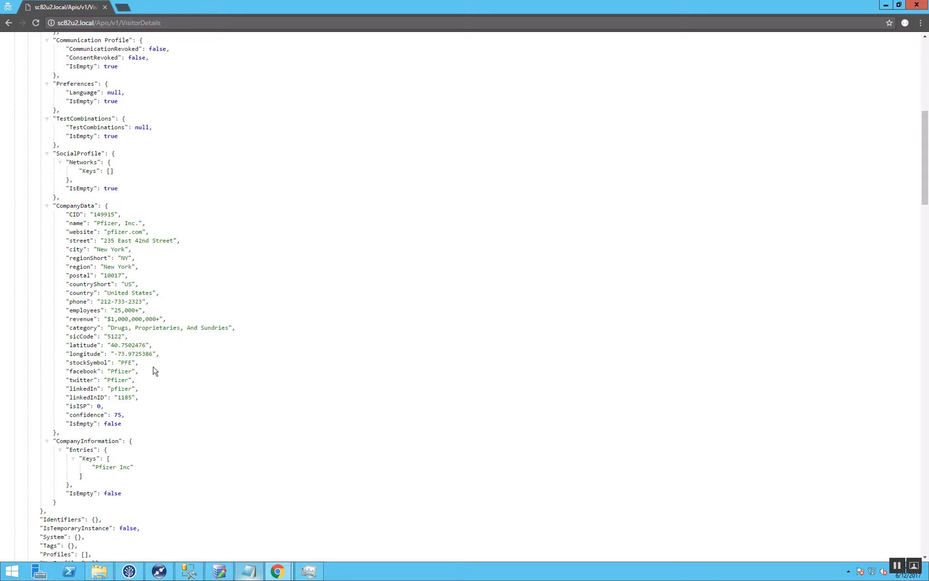
pyautogui.scroll(-4, 214, 419)
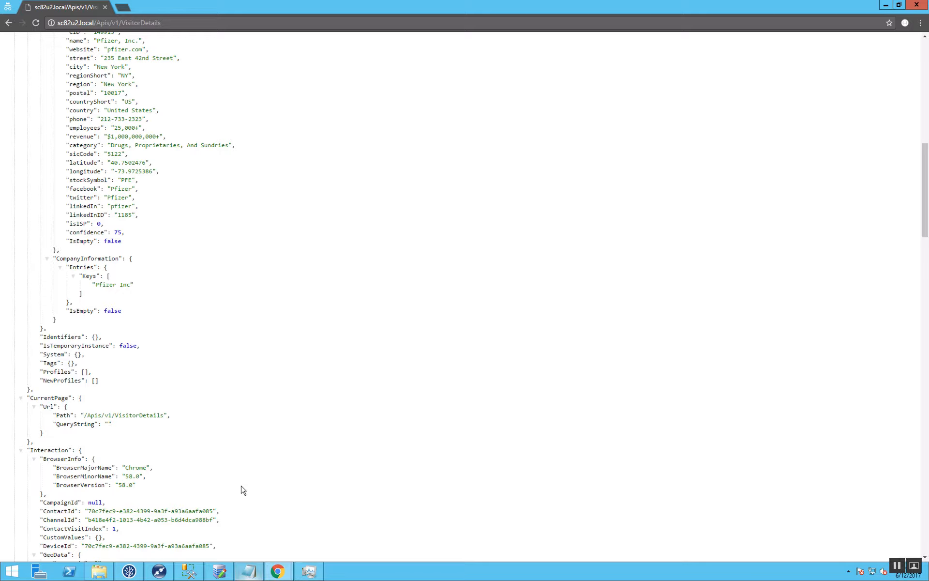
pyautogui.click(249, 571)
pyautogui.moveTo(483, 260); pyautogui.dragTo(296, 260)
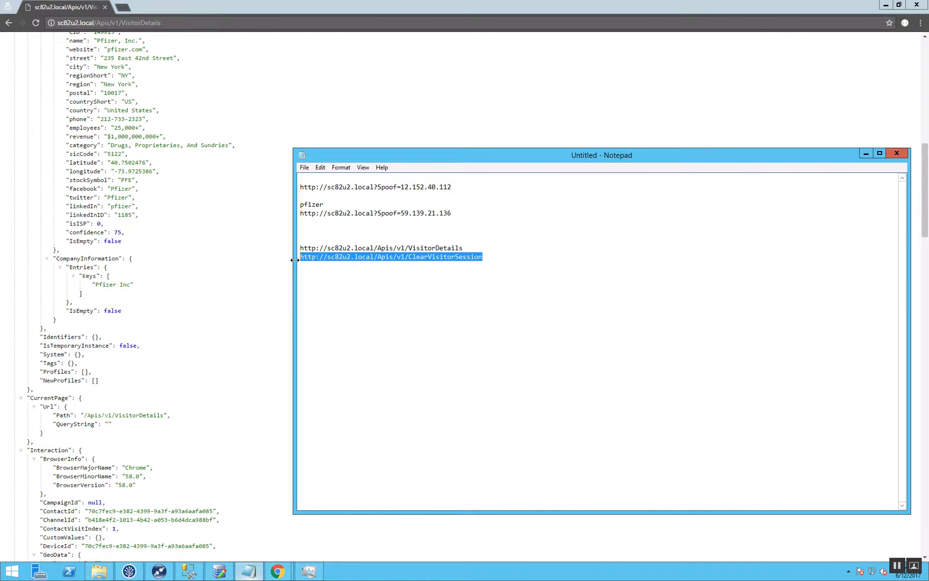
pyautogui.click(168, 21)
pyautogui.hotkey('ctrl', 'v')
pyautogui.press('Return')
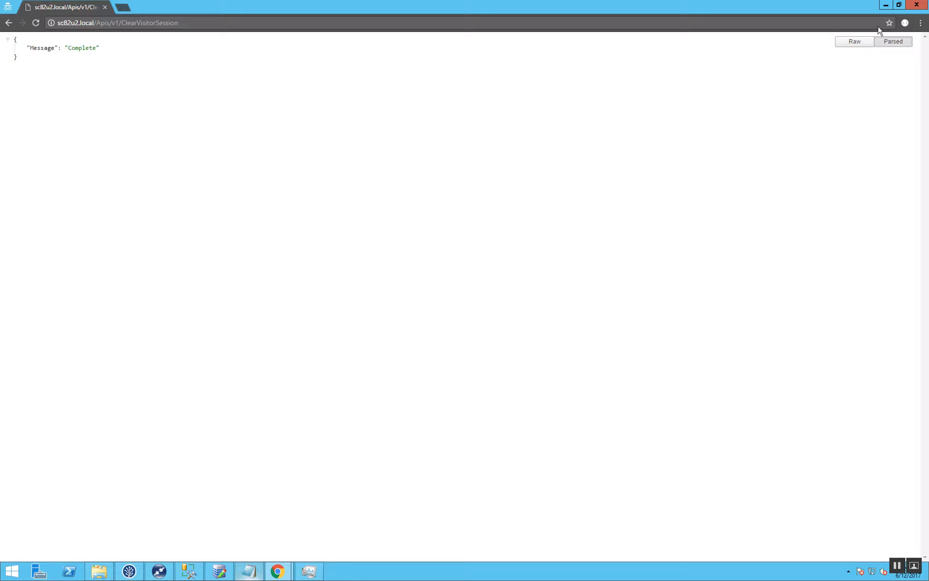
pyautogui.click(909, 12)
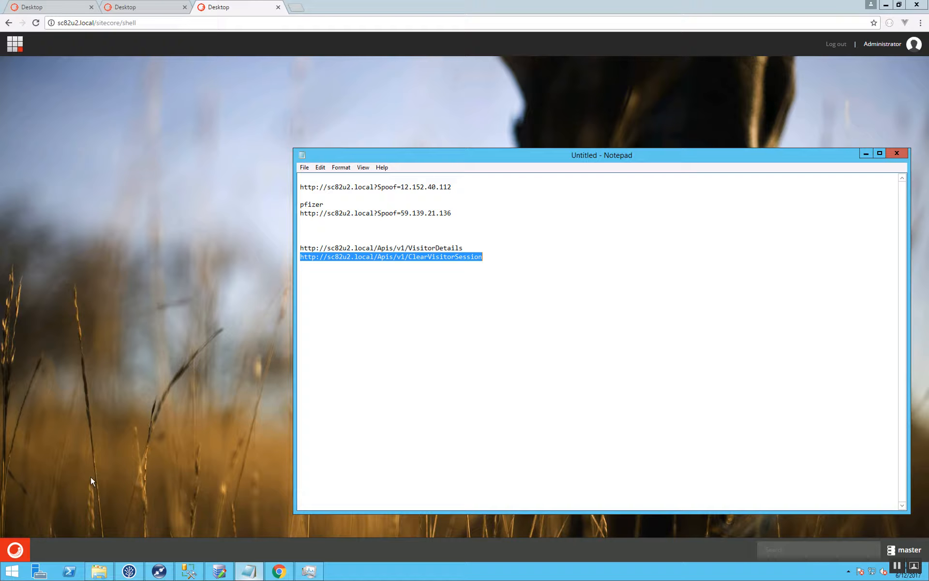
# Open Experience Profile from the Sitecore Launchpad and view the Company data of the anonymous Pfizer contact.
pyautogui.click(15, 549)
pyautogui.click(79, 278)
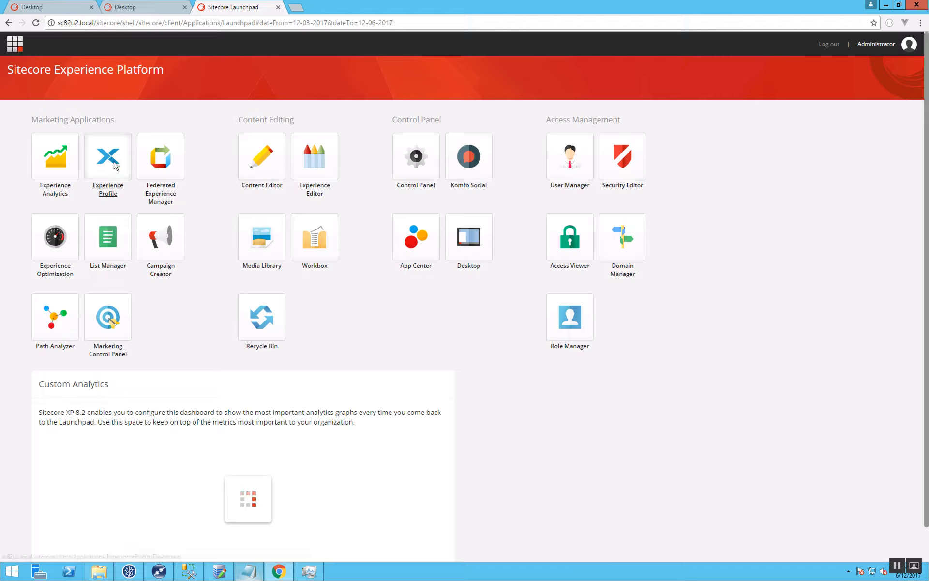
pyautogui.click(115, 166)
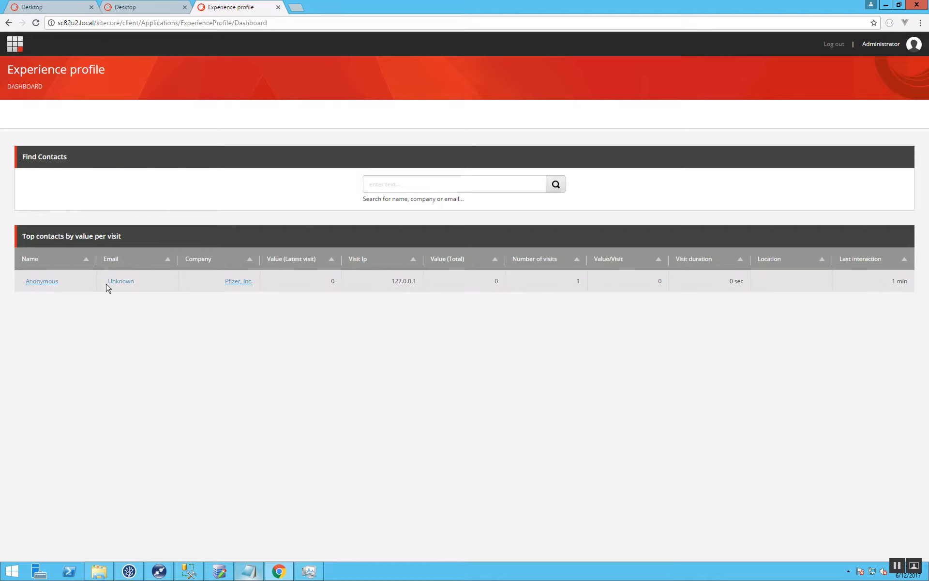
pyautogui.click(62, 282)
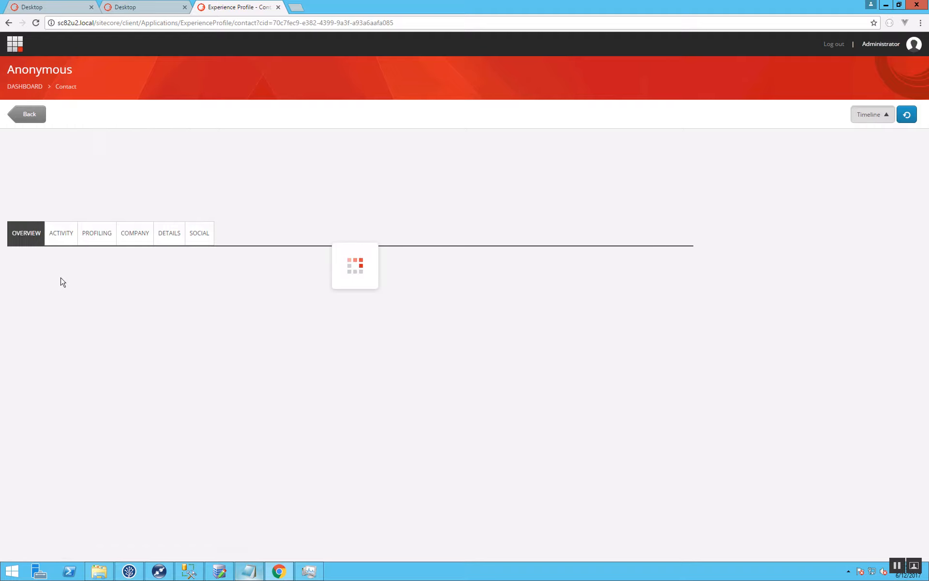
pyautogui.click(137, 235)
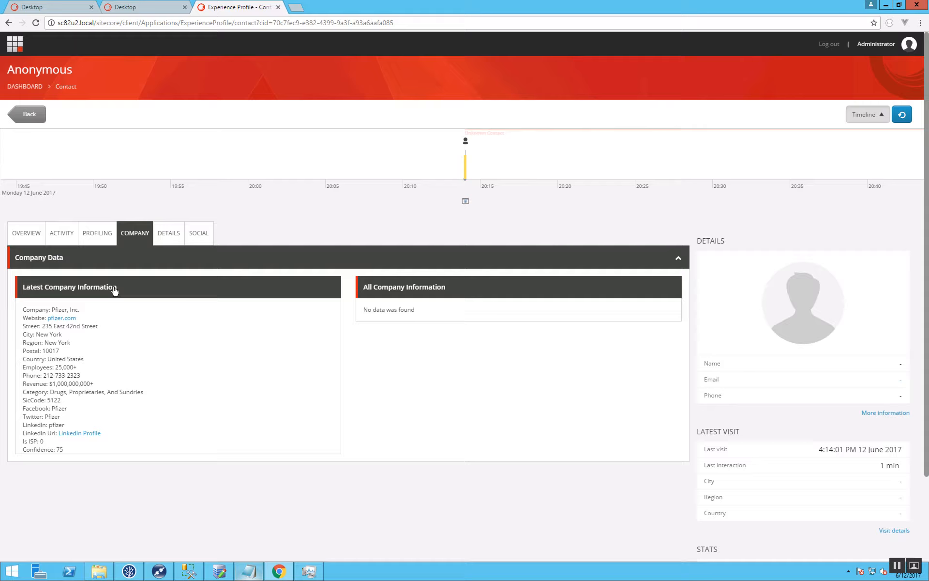
# Return to the Experience Profile dashboard and search the contacts for pfizer.
pyautogui.click(30, 115)
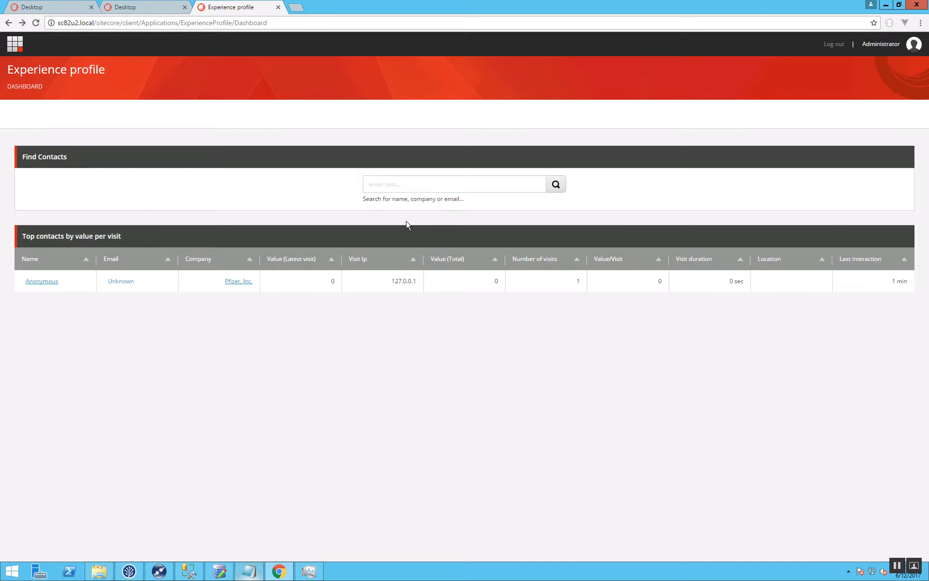
pyautogui.click(405, 187)
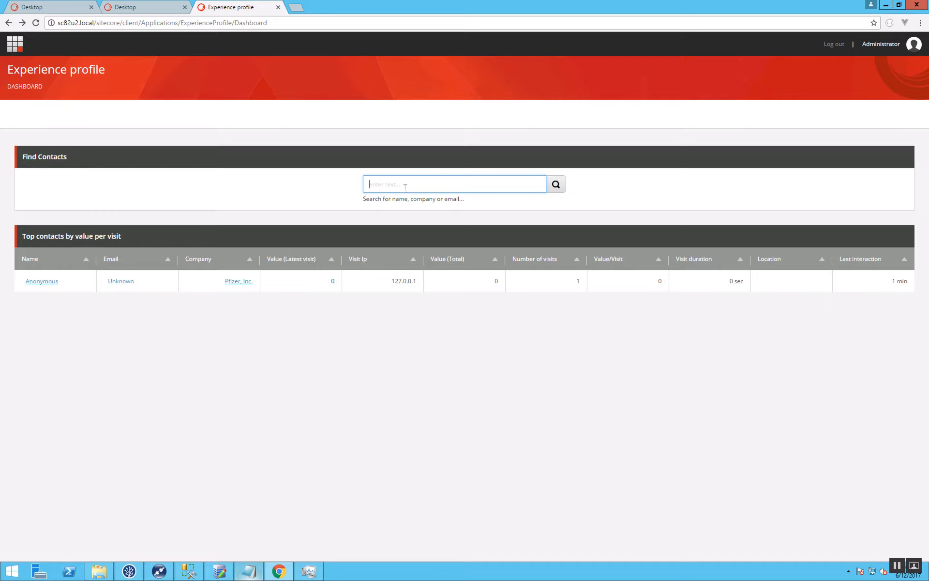
pyautogui.write('pfizer')
pyautogui.press('Return')
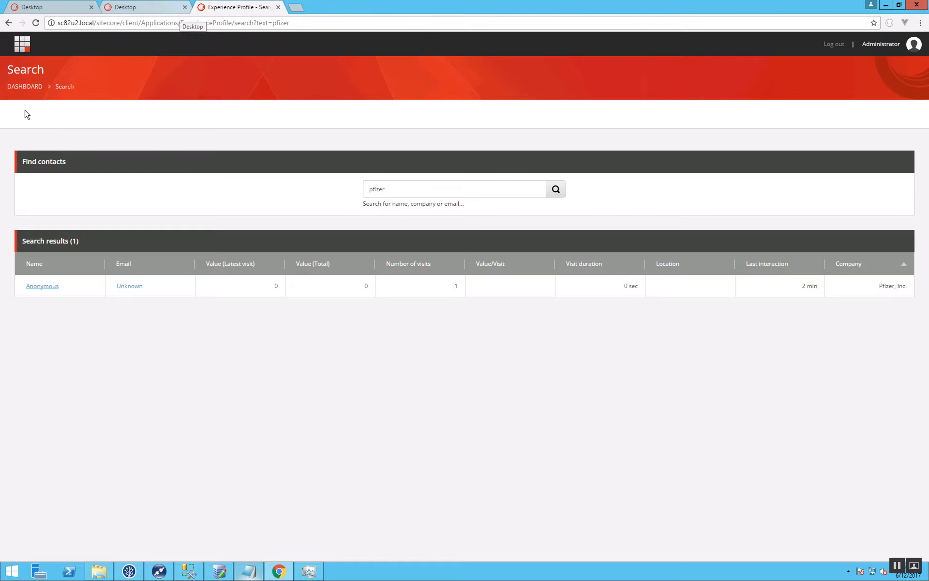
# Go back to the Experience Profile dashboard and follow the Pfizer, Inc. company link of the anonymous contact.
pyautogui.click(9, 24)
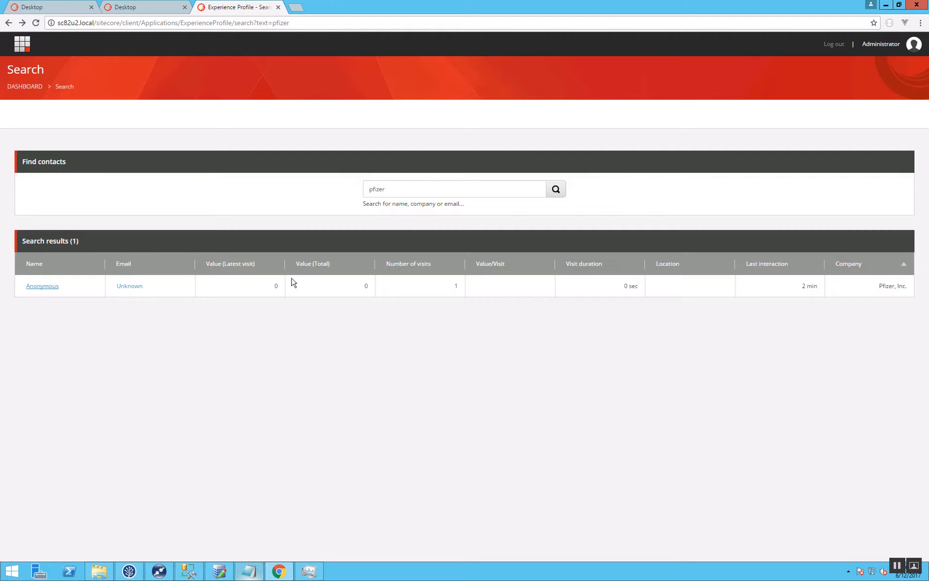
pyautogui.click(6, 23)
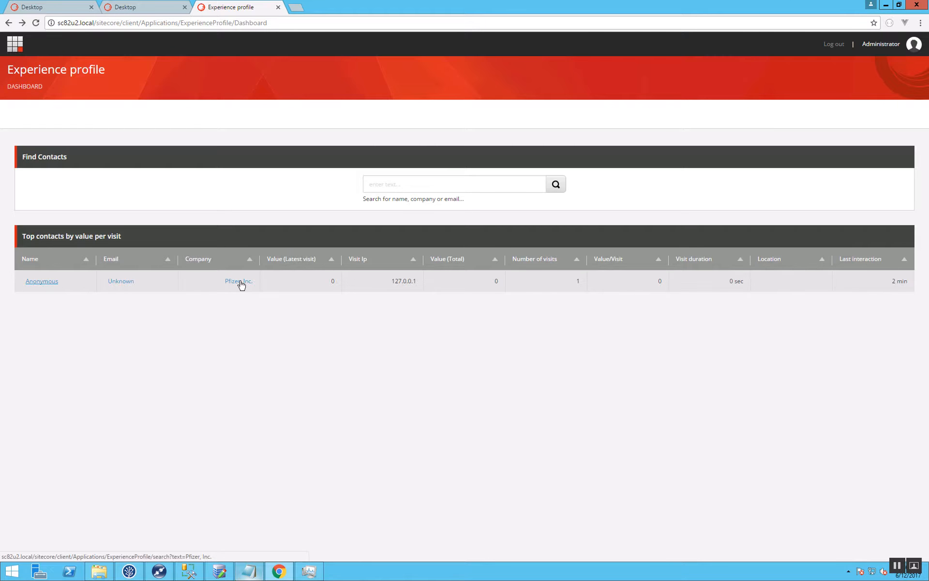
pyautogui.click(241, 283)
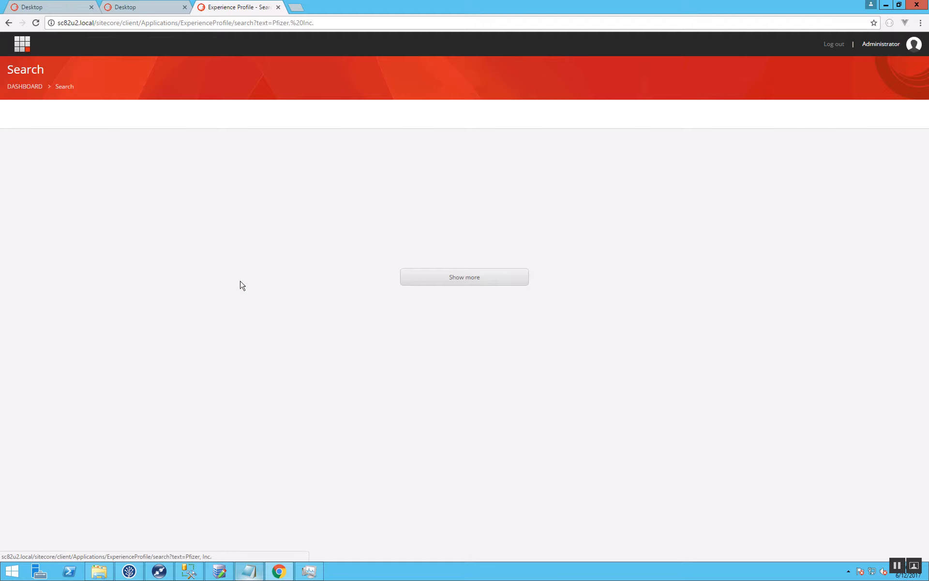
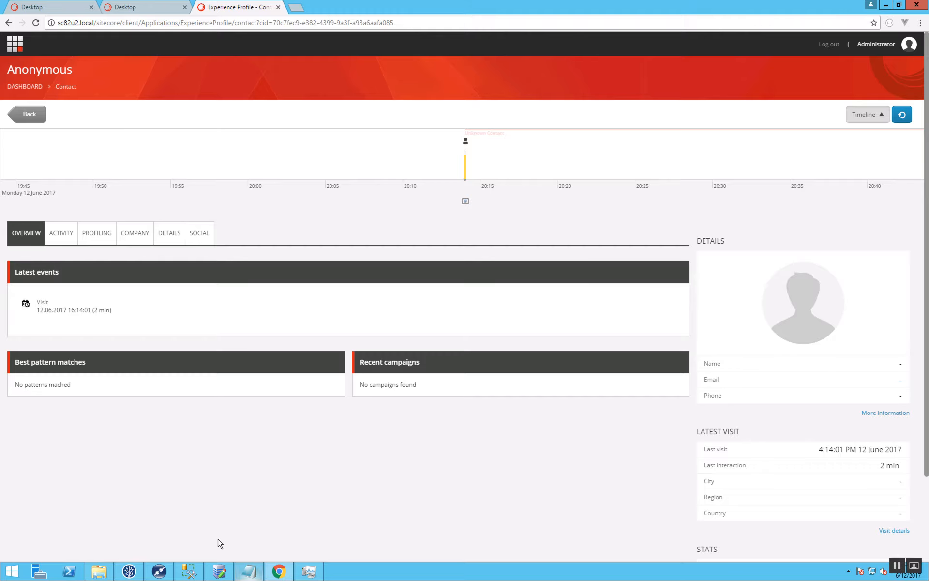
# Switch to the local browser and open the src/Feature/SicCodeService/code folder of the Bonfire.Kickfire.Analytics GitHub repository.
pyautogui.press('super+Tab')
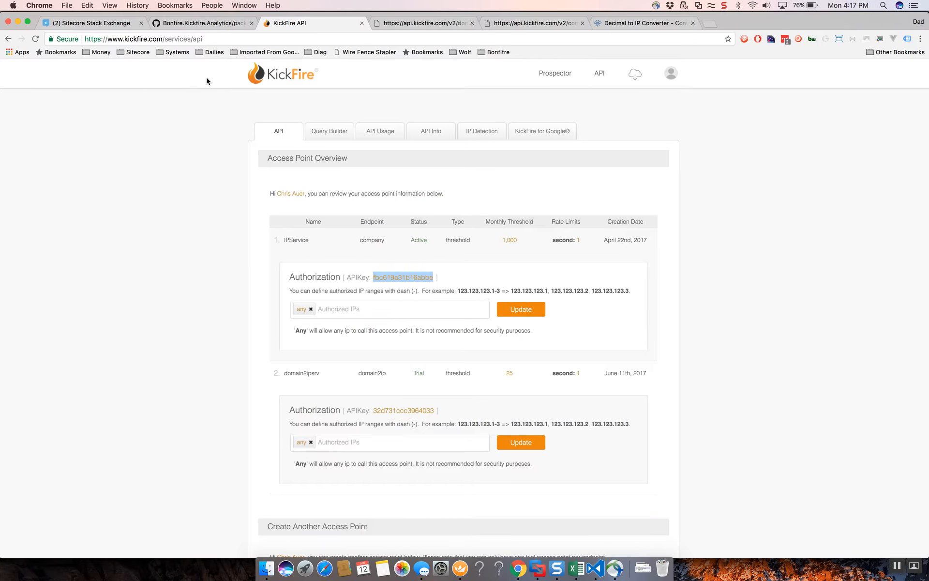
pyautogui.click(201, 27)
pyautogui.click(341, 153)
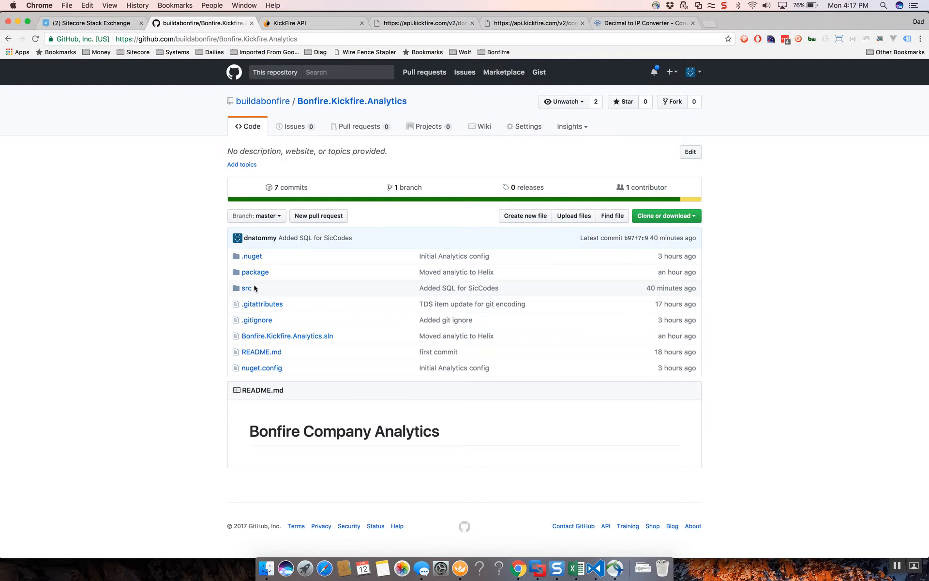
pyautogui.click(246, 288)
pyautogui.click(265, 225)
pyautogui.click(250, 209)
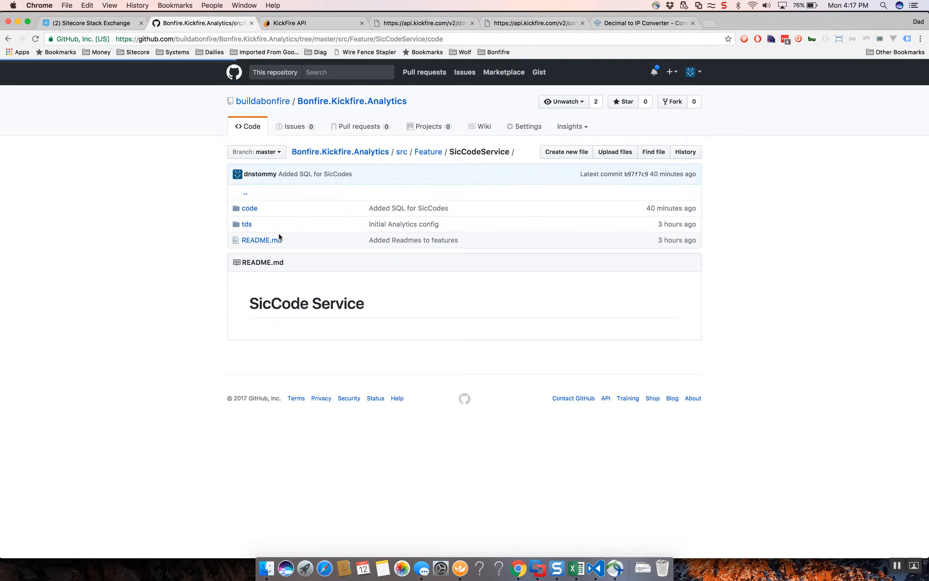
# Open the raw version of KickFire-SicCodes.sql in the sql folder and look through the table creation and insert statements.
pyautogui.click(246, 309)
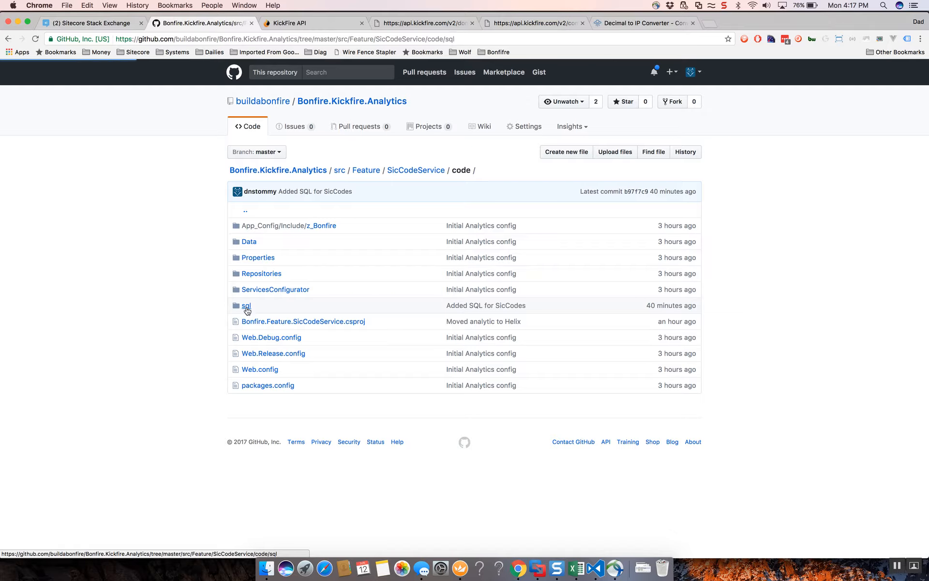
pyautogui.click(291, 226)
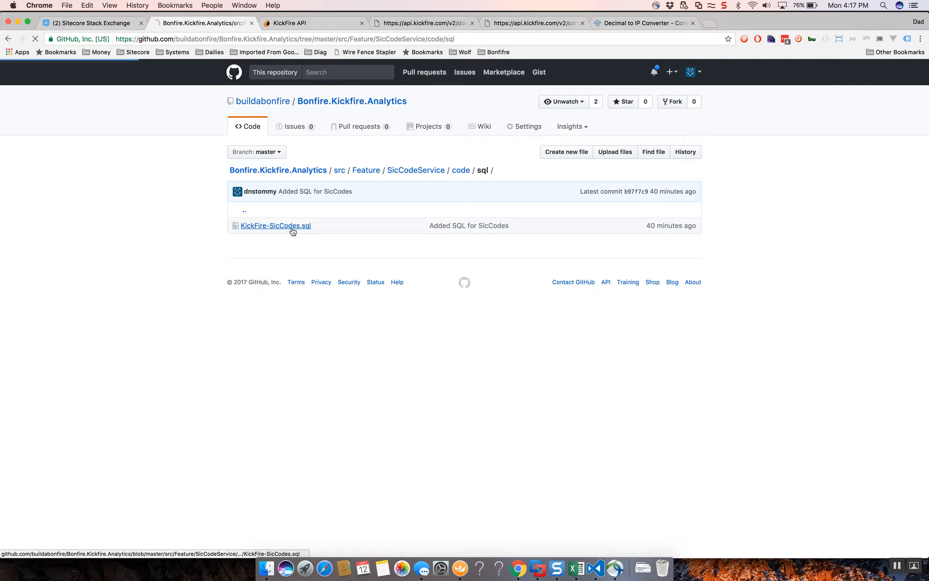
pyautogui.click(467, 266)
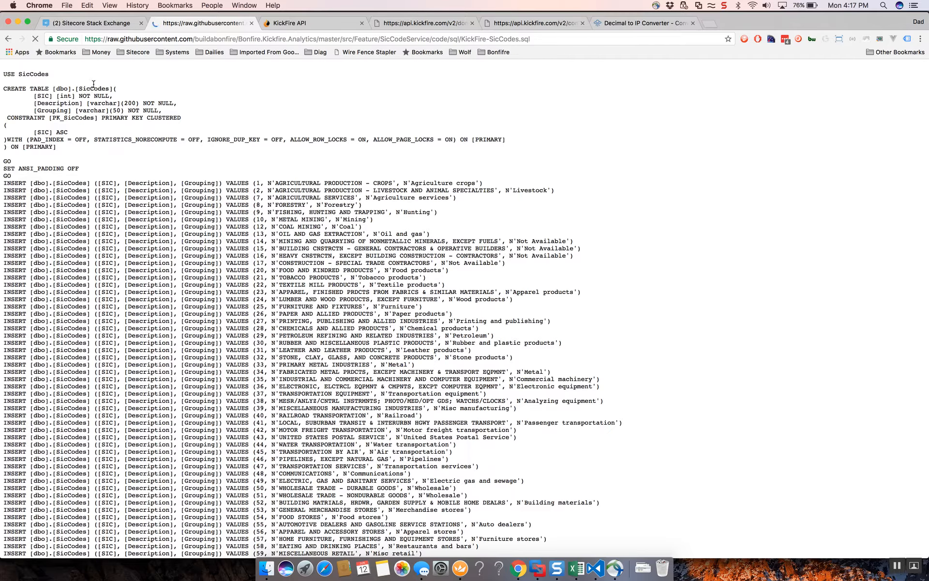
pyautogui.scroll(-20, 175, 363)
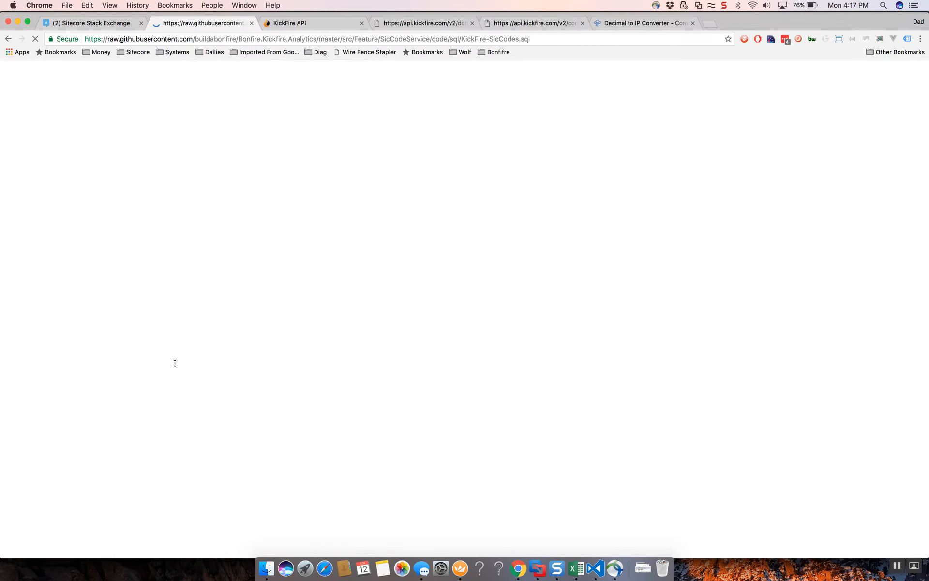
pyautogui.scroll(-10, 175, 364)
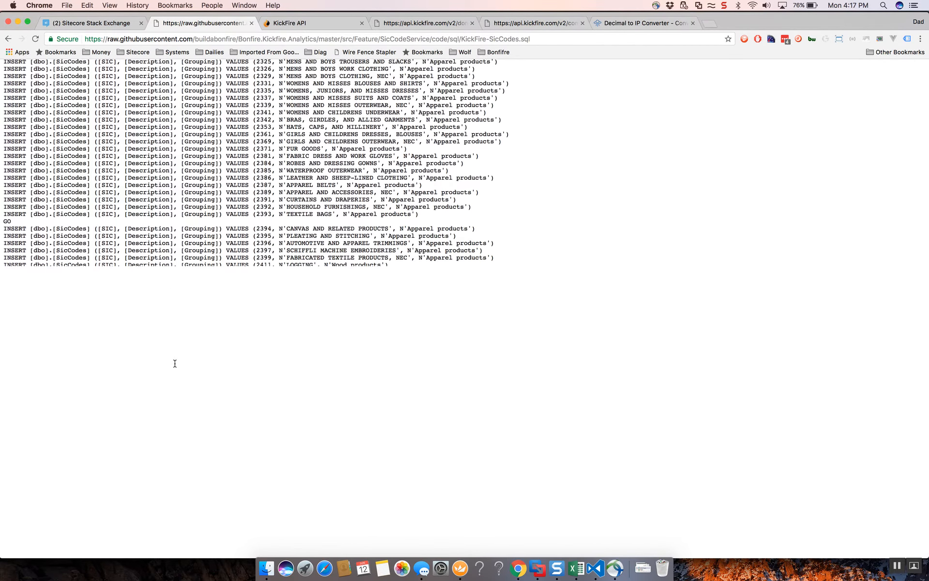
pyautogui.scroll(20, 175, 363)
pyautogui.scroll(15, 175, 363)
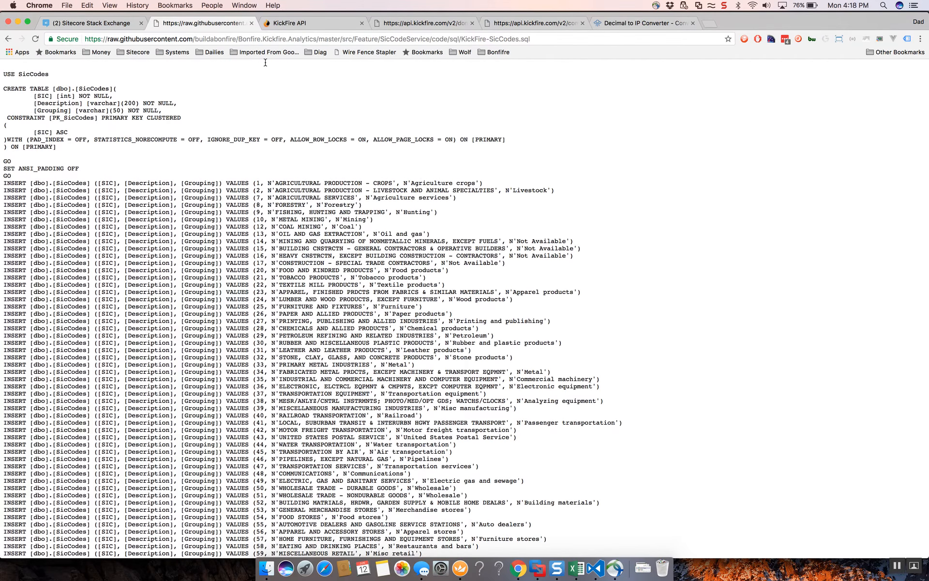
# Switch back to the remote server and view the SicCodes query results in SQL Server Management Studio.
pyautogui.press('super+Tab')
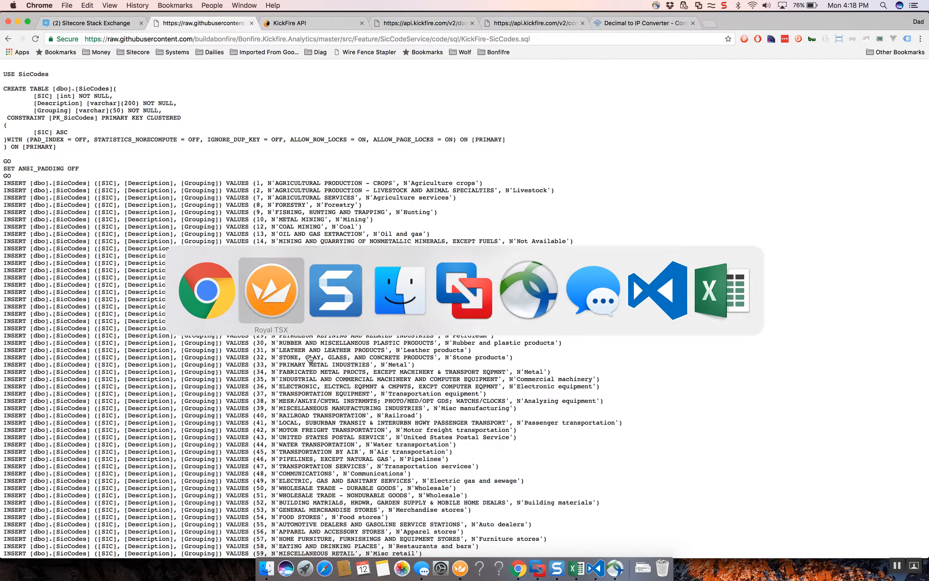
pyautogui.click(277, 298)
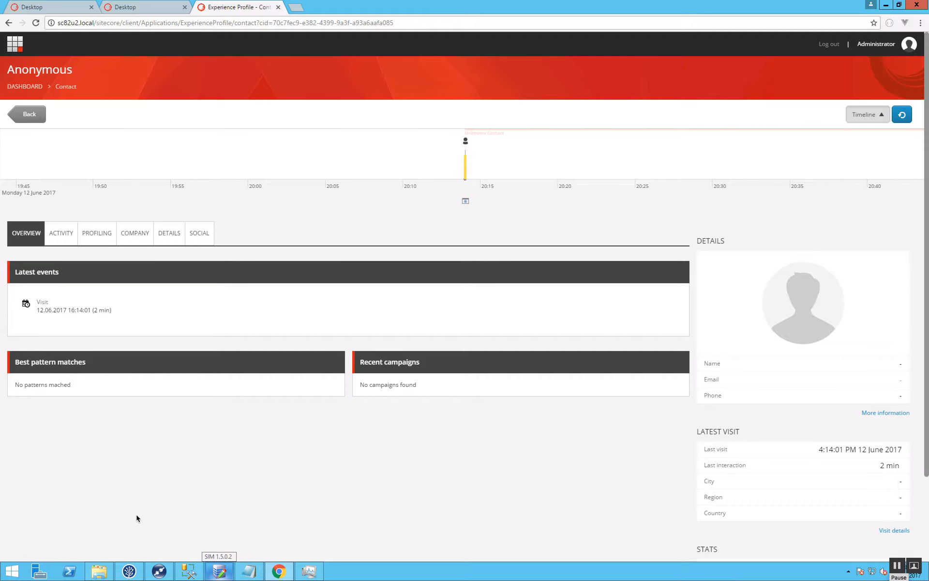
pyautogui.click(188, 571)
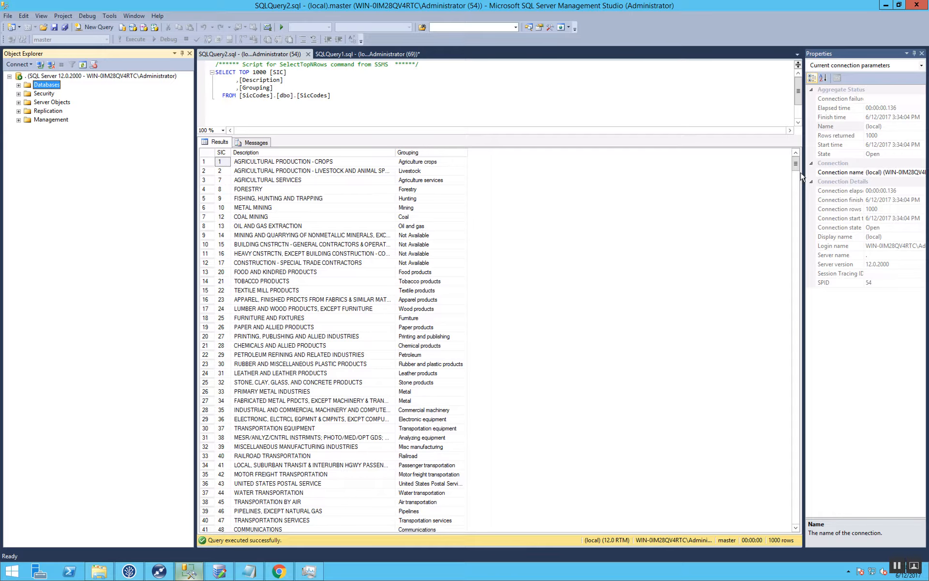
pyautogui.moveTo(795, 166)
pyautogui.mouseDown()
pyautogui.moveTo(788, 283)
pyautogui.moveTo(799, 469)
pyautogui.moveTo(813, 526)
pyautogui.moveTo(798, 163)
pyautogui.mouseUp()
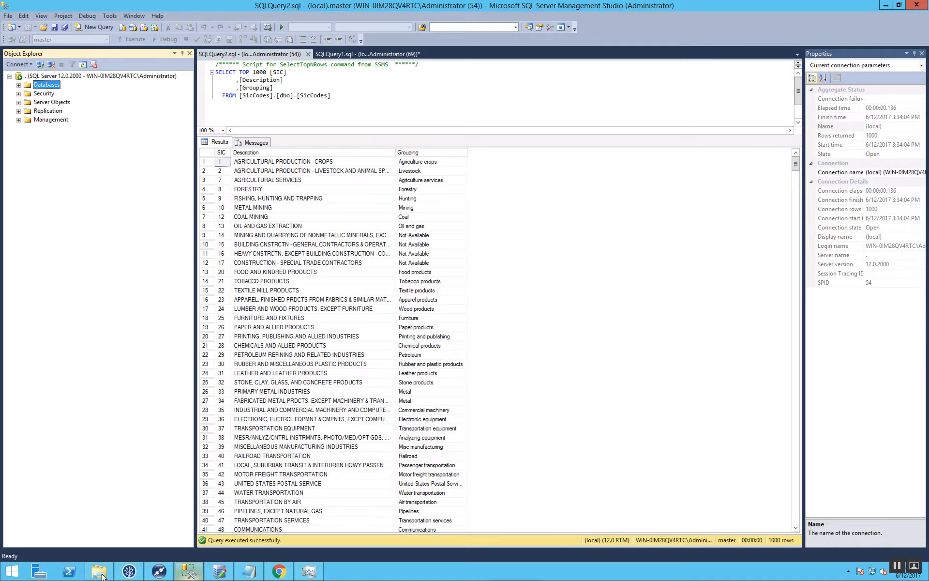
# Open ConnectionStrings.config in the site's App_Config folder and duplicate the web connection string, including its database password, on a new line below.
pyautogui.click(102, 575)
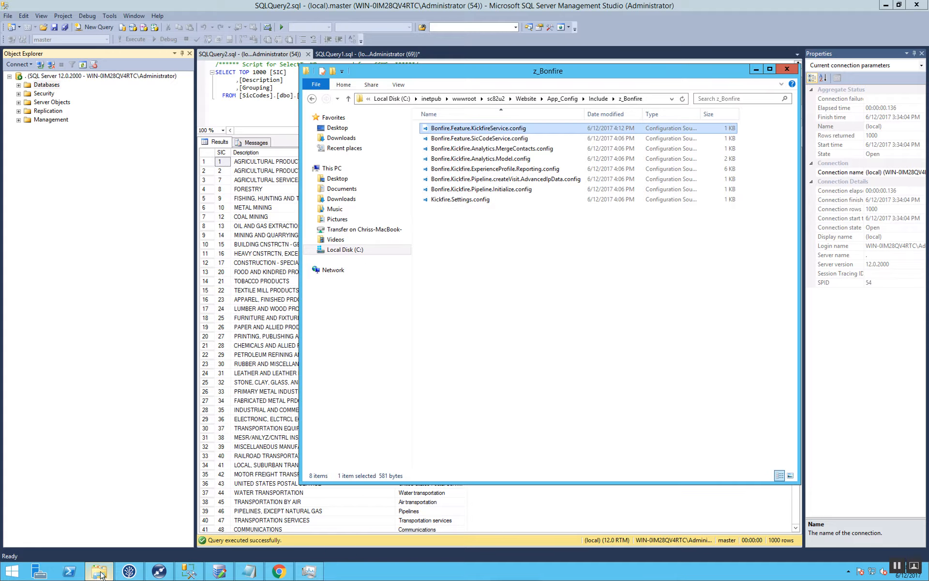
pyautogui.click(560, 99)
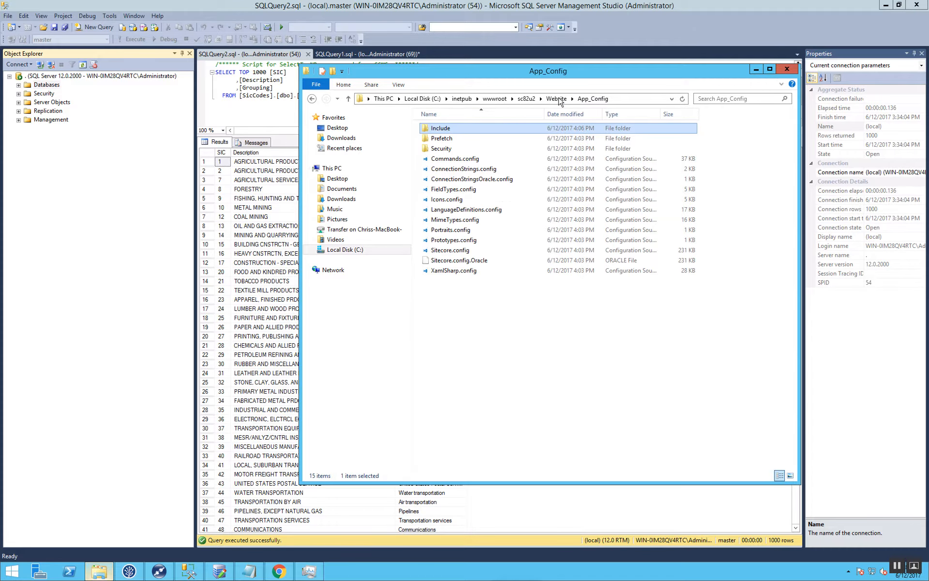
pyautogui.doubleClick(467, 168)
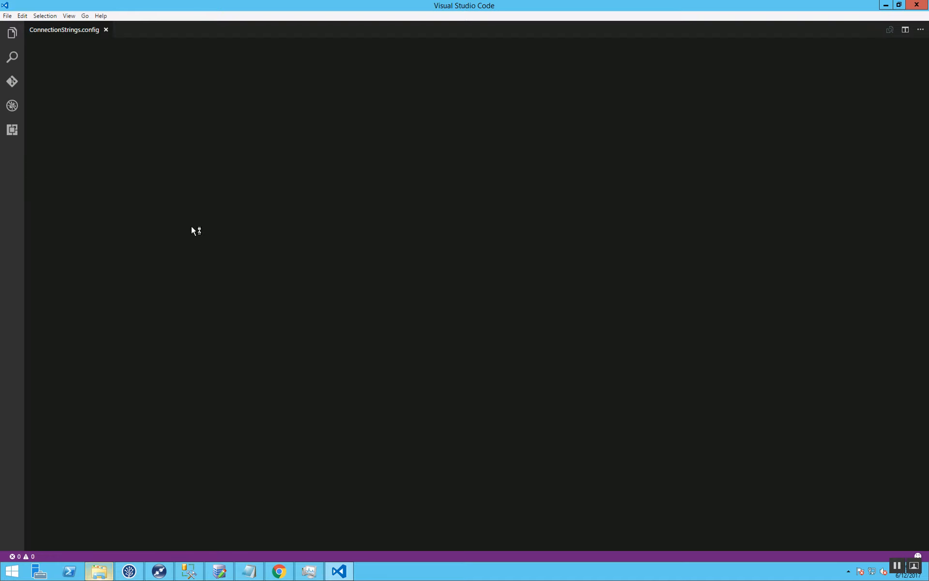
pyautogui.moveTo(67, 119); pyautogui.dragTo(552, 117)
pyautogui.hotkey('ctrl', 'c')
pyautogui.click(553, 116)
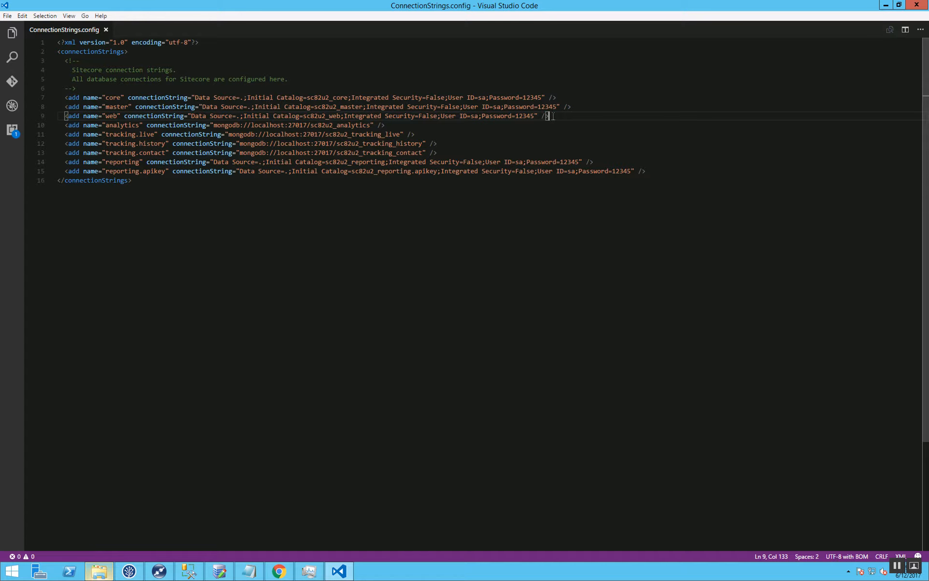
pyautogui.press('Return')
pyautogui.hotkey('ctrl', 'v')
pyautogui.press('Return')
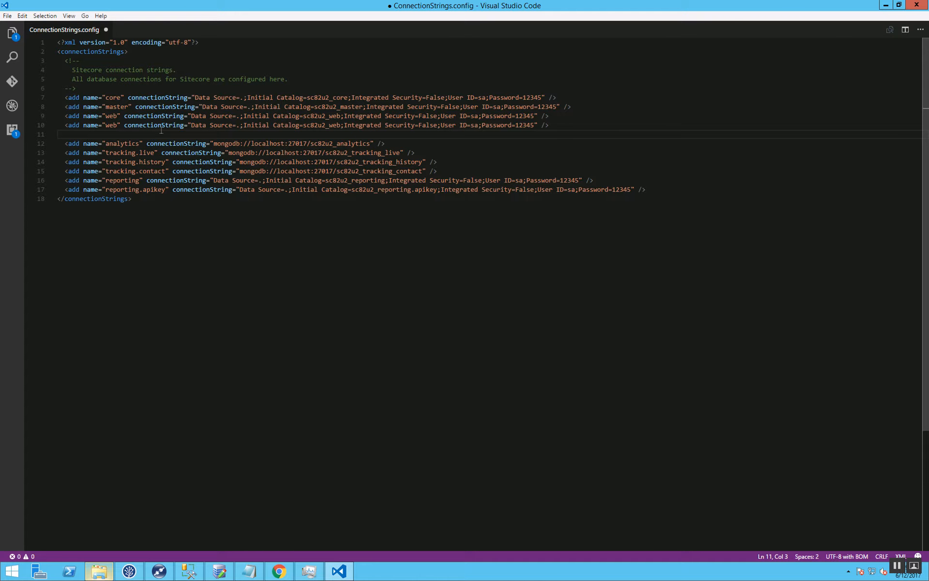
# Name the duplicated connection string SicCode, set its Initial Catalog to SicCodes, then save and close the file.
pyautogui.doubleClick(116, 125)
pyautogui.press('BackSpace')
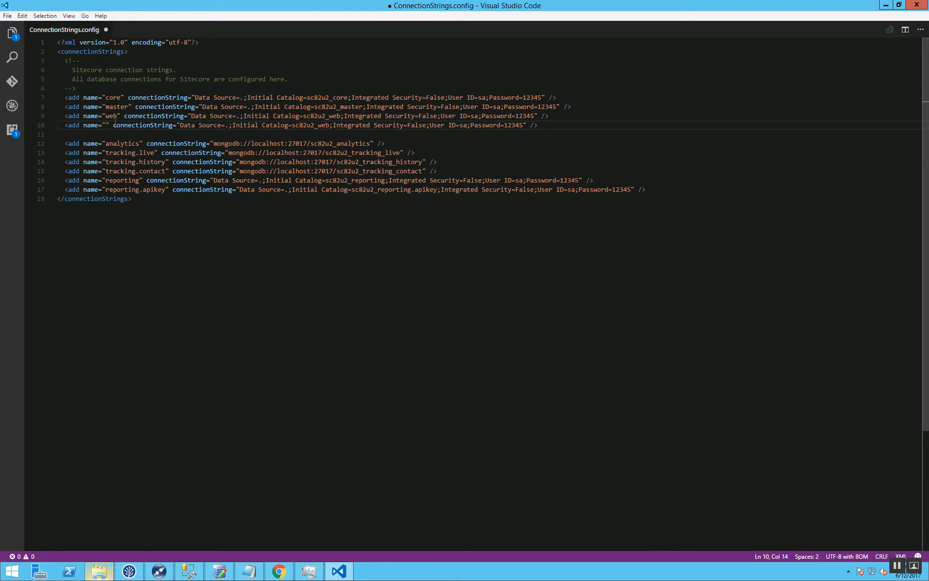
pyautogui.write('Si')
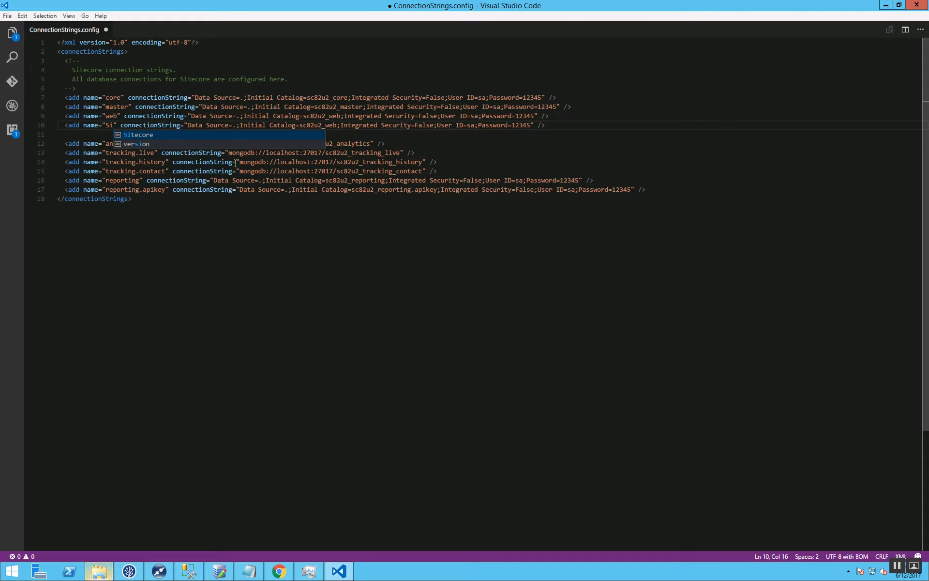
pyautogui.write('cCode')
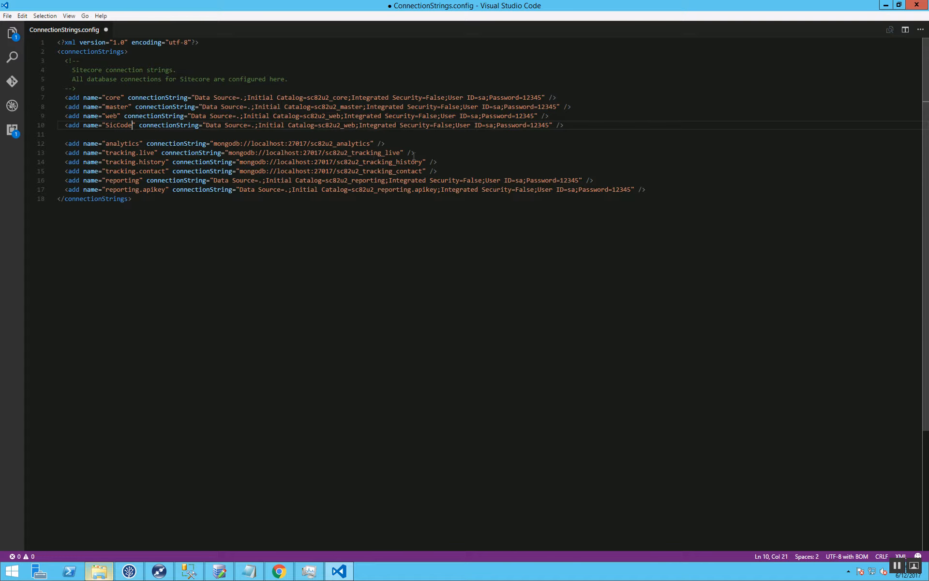
pyautogui.doubleClick(327, 126)
pyautogui.write('SicCodes')
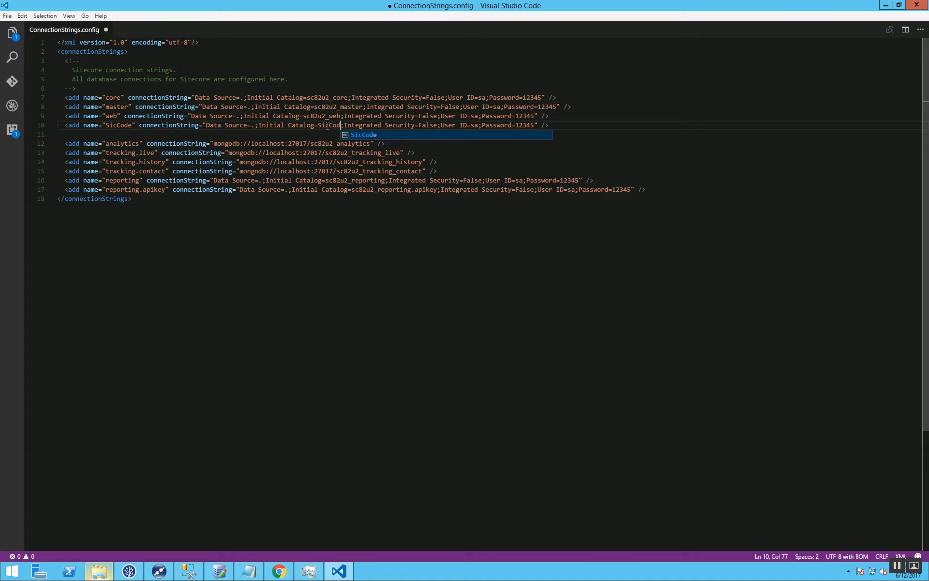
pyautogui.hotkey('ctrl', 's')
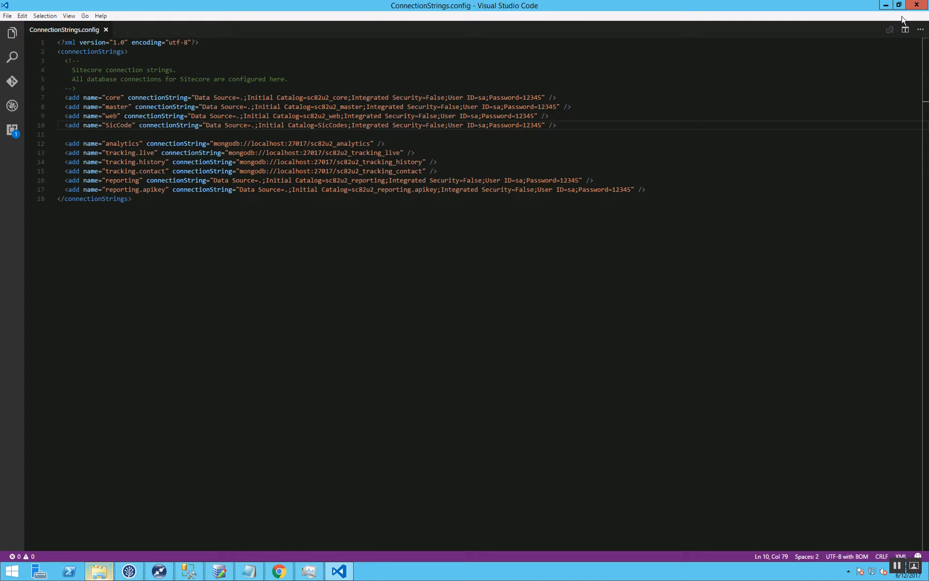
pyautogui.click(917, 5)
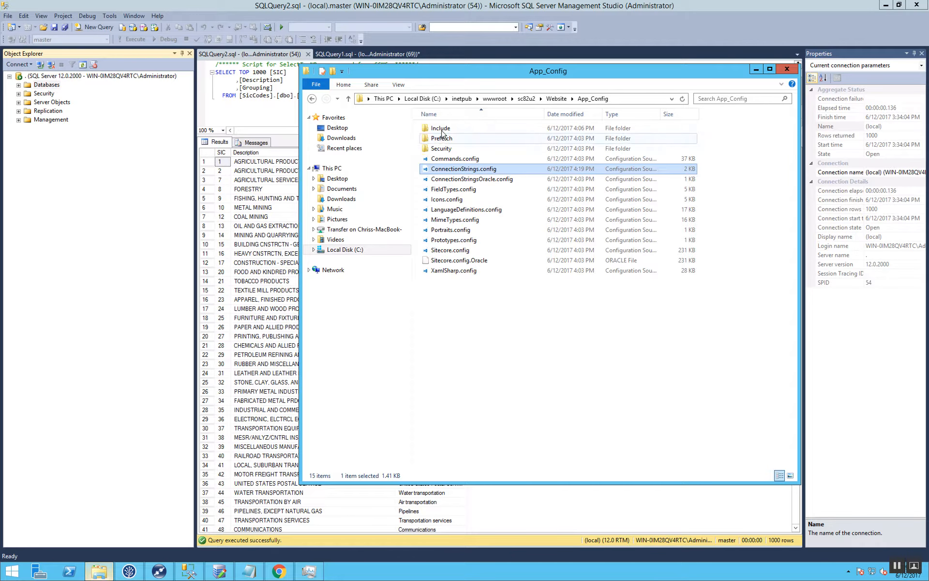
# Open Bonfire.Feature.SicCodeService.config from the Include/z_Bonfire folder for a look and close it again.
pyautogui.doubleClick(438, 128)
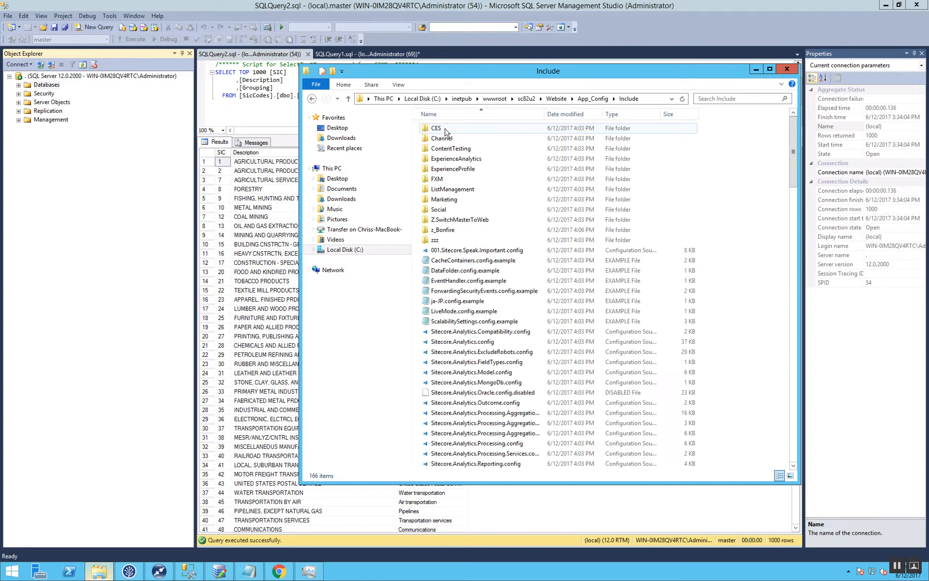
pyautogui.doubleClick(462, 230)
pyautogui.doubleClick(508, 139)
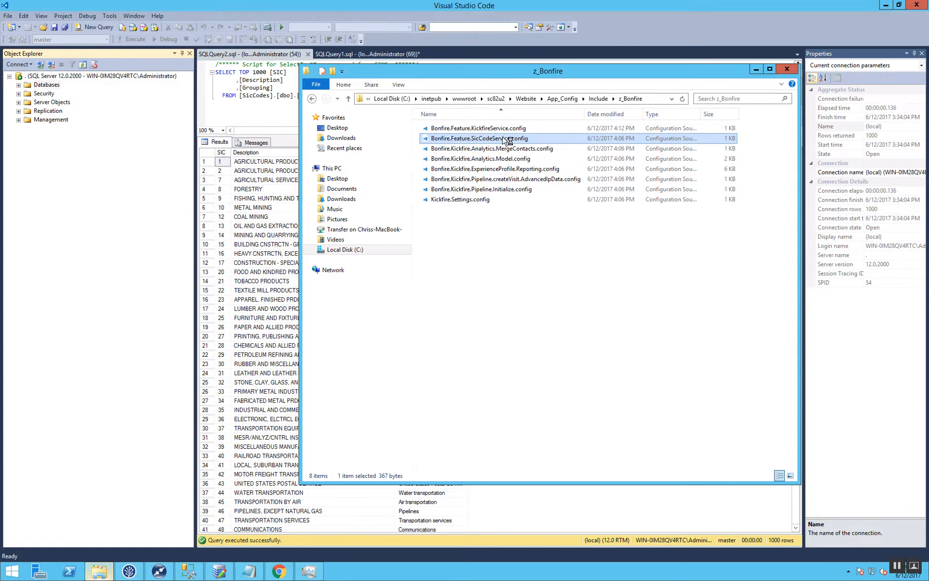
pyautogui.click(917, 5)
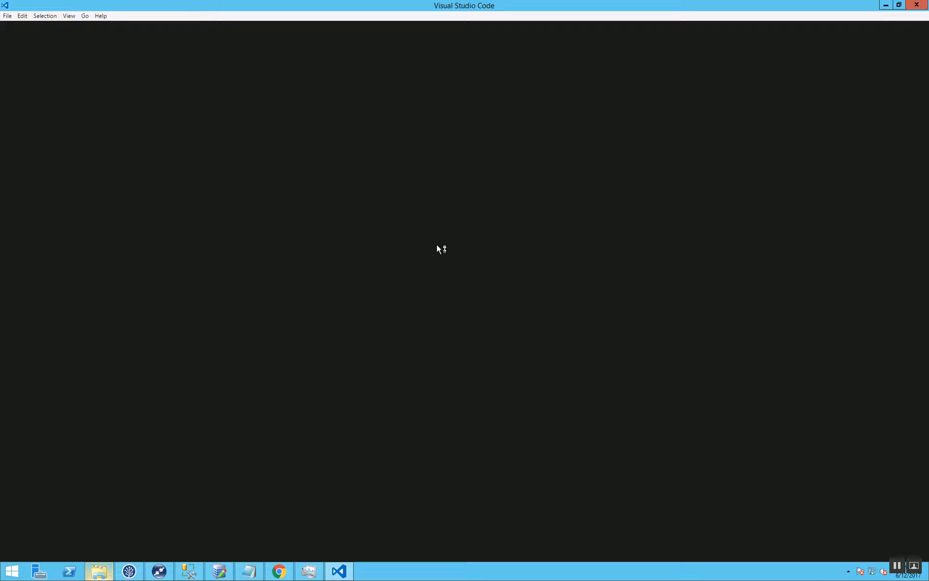
# Set Bonfire.Kickfire.ProcessSicCode to true in Kickfire.Settings.config, then save and close the file.
pyautogui.click(469, 203)
pyautogui.doubleClick(469, 200)
pyautogui.doubleClick(301, 79)
pyautogui.write('true')
pyautogui.click(381, 154)
pyautogui.hotkey('ctrl', 's')
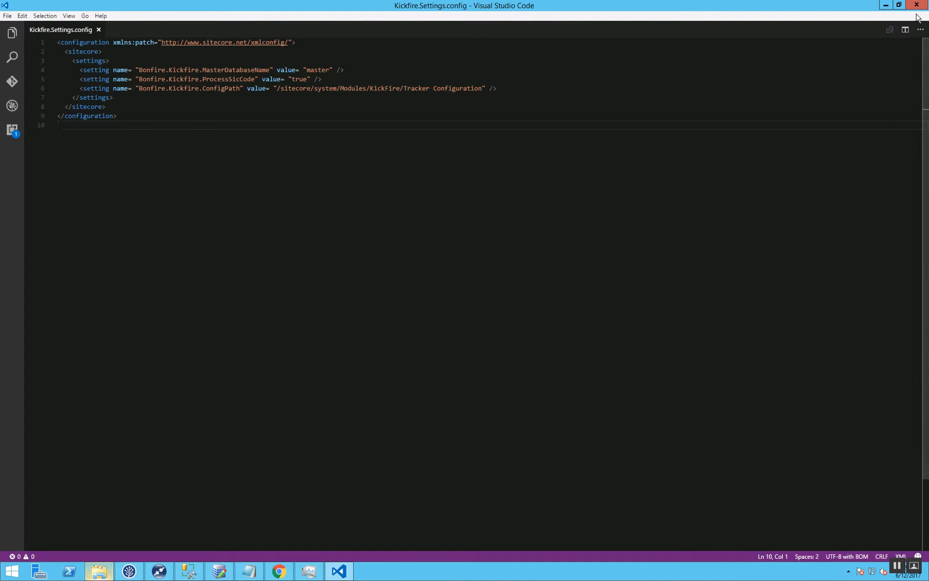
pyautogui.click(917, 5)
pyautogui.click(68, 342)
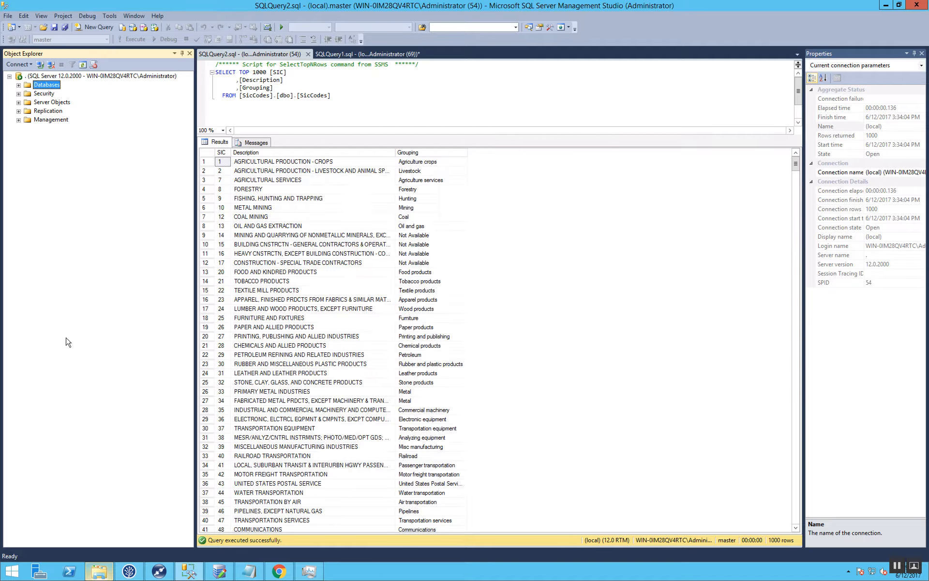
pyautogui.click(279, 572)
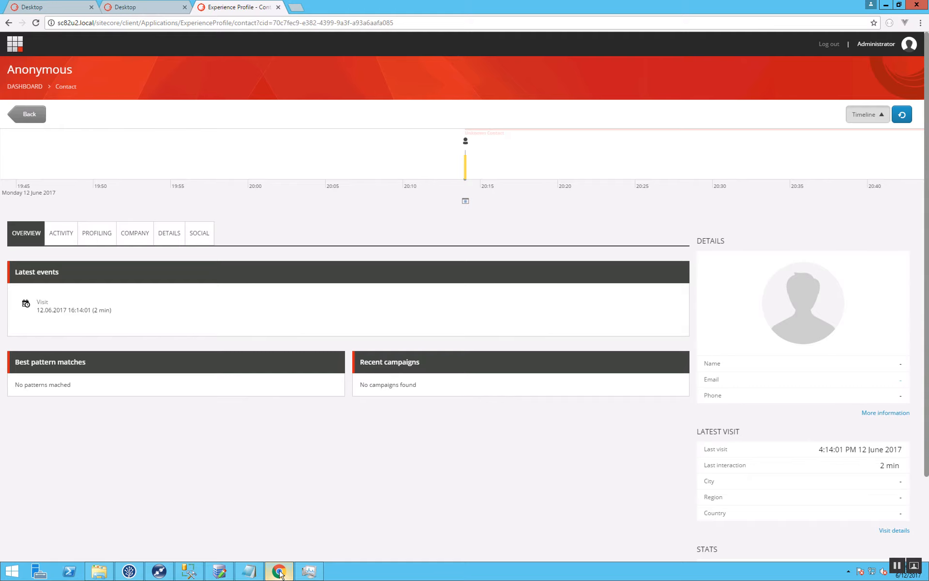
pyautogui.click(137, 8)
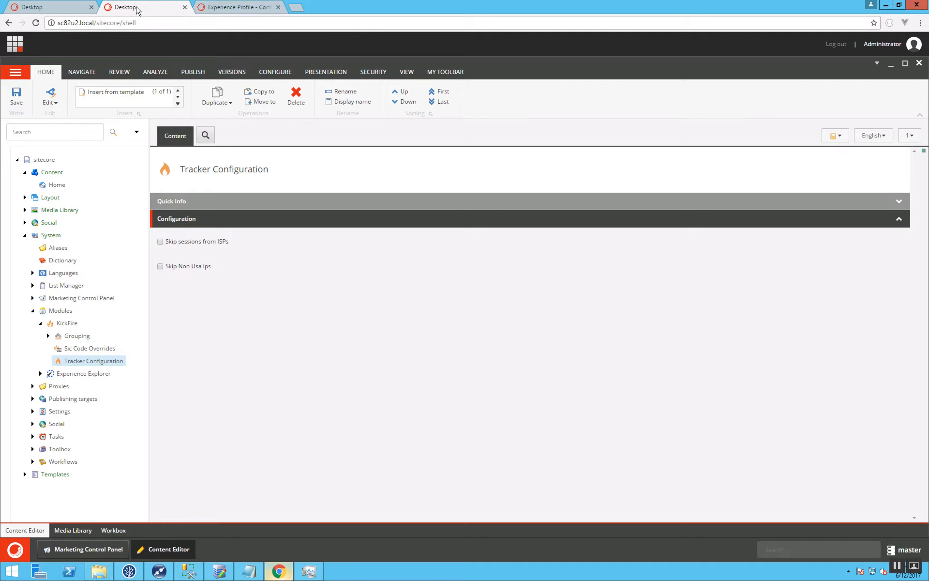
pyautogui.click(128, 25)
pyautogui.press('Return')
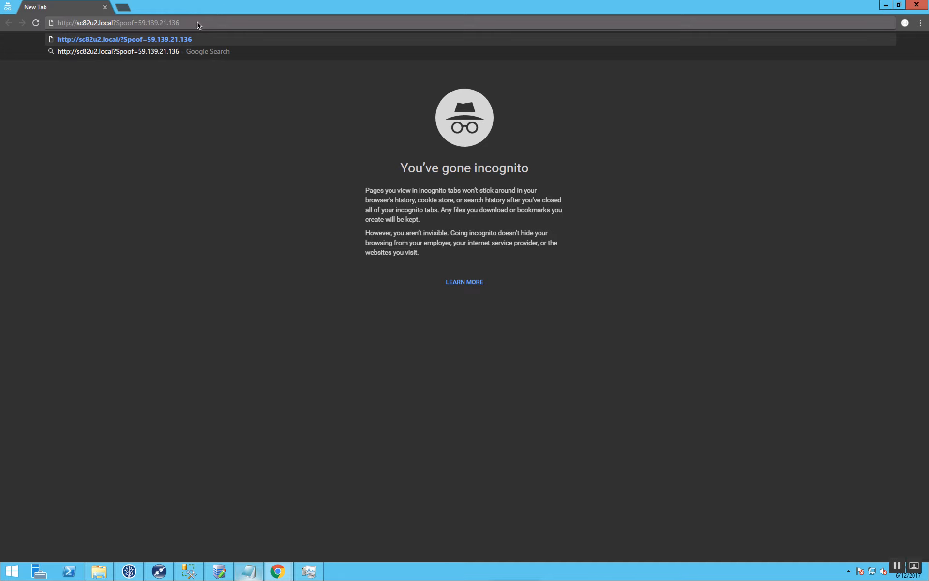
pyautogui.press('Return')
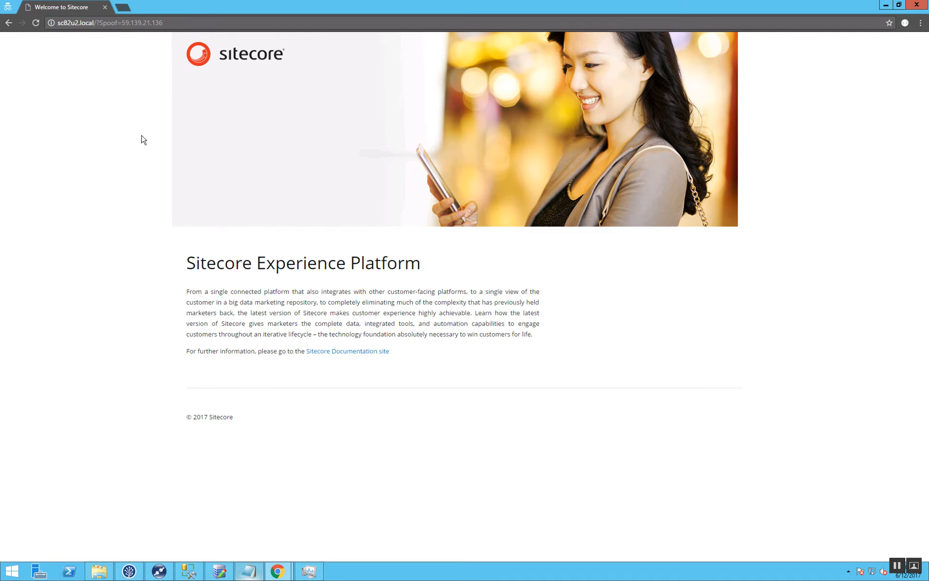
# Load the sc82u2.local/Apis/v1/VisitorDetails address from the notes and examine the CompanyData facet of the current visitor.
pyautogui.click(251, 571)
pyautogui.moveTo(464, 249); pyautogui.dragTo(296, 251)
pyautogui.hotkey('ctrl', 'c')
pyautogui.click(180, 24)
pyautogui.hotkey('ctrl', 'v')
pyautogui.press('Return')
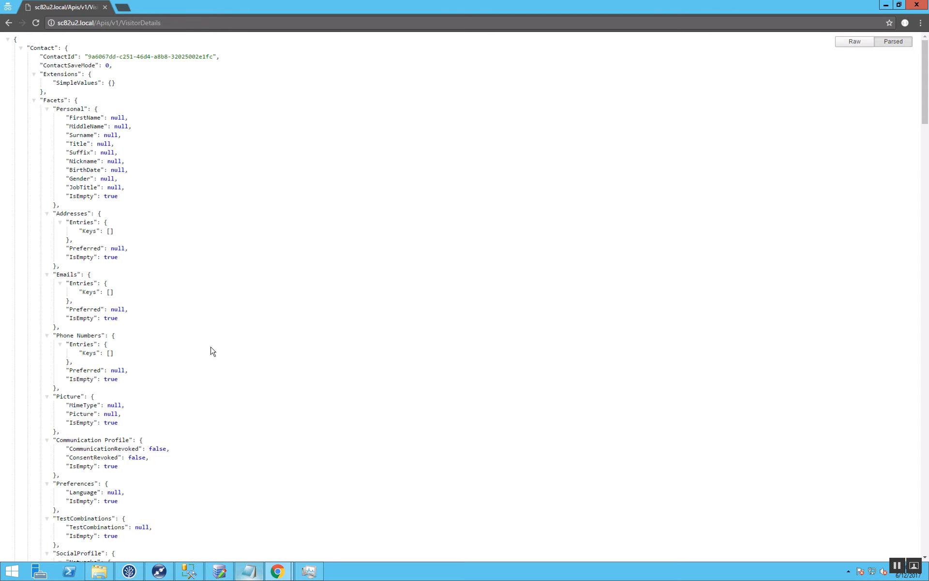
pyautogui.scroll(-9, 210, 350)
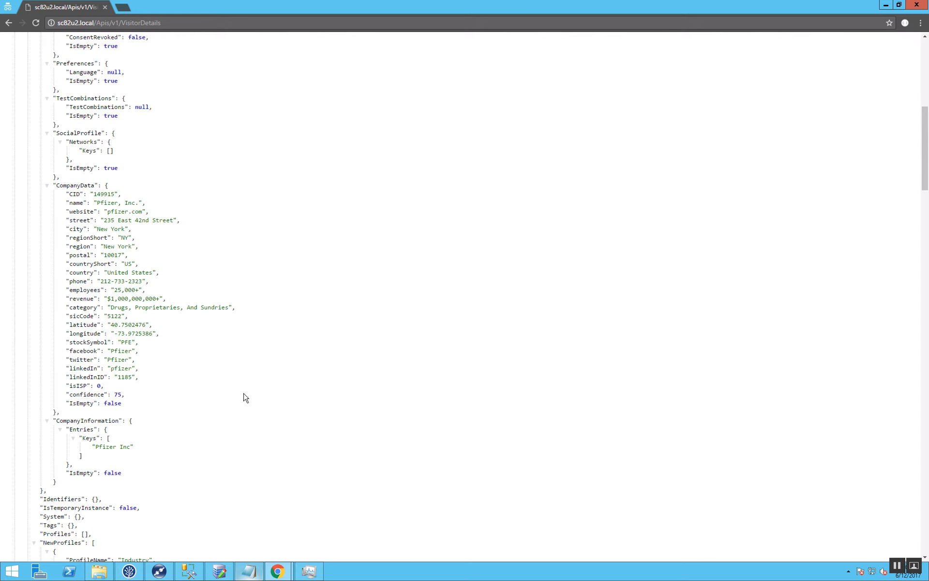
# Examine the NewProfiles section of the VisitorDetails output, highlighting the Industry profile name and its StringScore key.
pyautogui.scroll(-20, 244, 395)
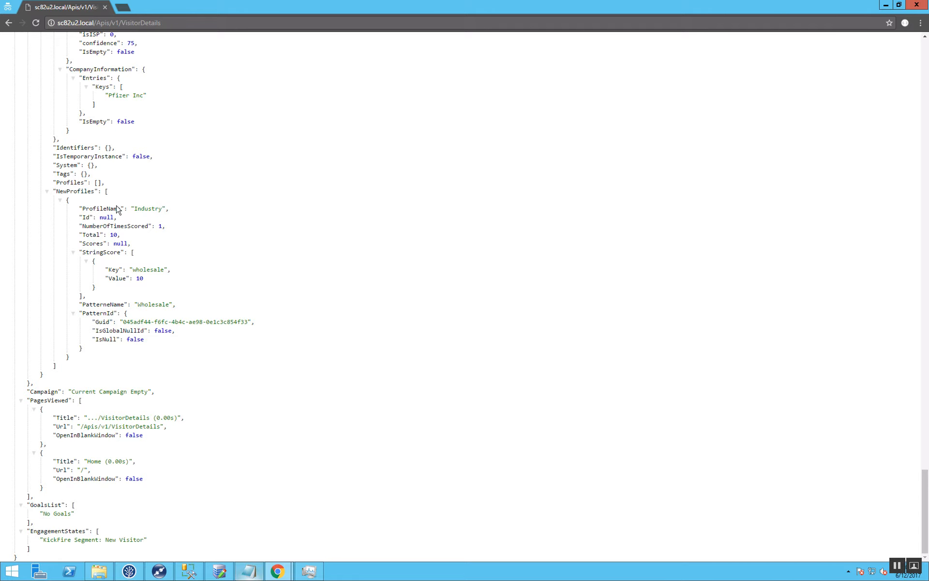
pyautogui.doubleClick(144, 209)
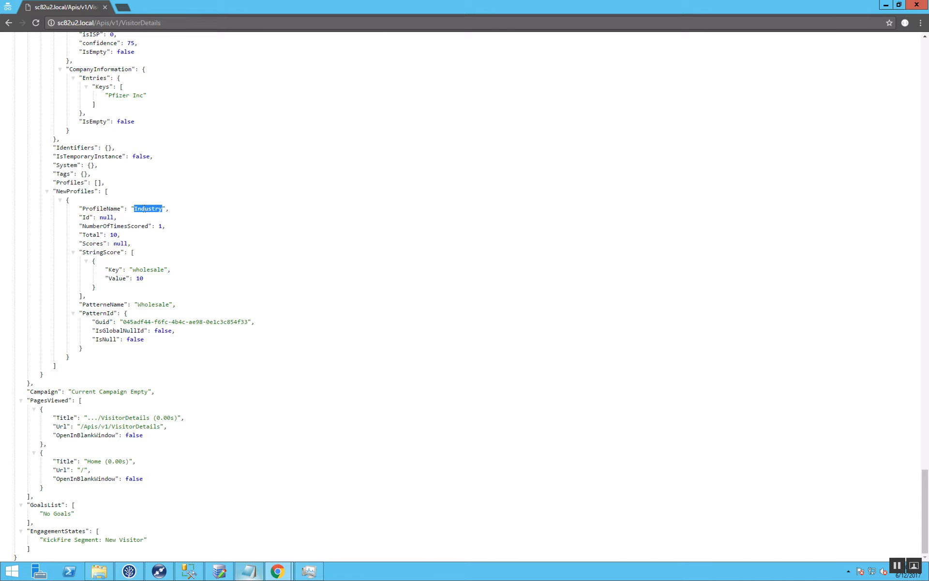
pyautogui.doubleClick(148, 270)
# Switch to SQL Server Management Studio, widen the SIC column, check the grouping of SIC code 5122, and return to the VisitorDetails window in Chrome.
pyautogui.click(191, 571)
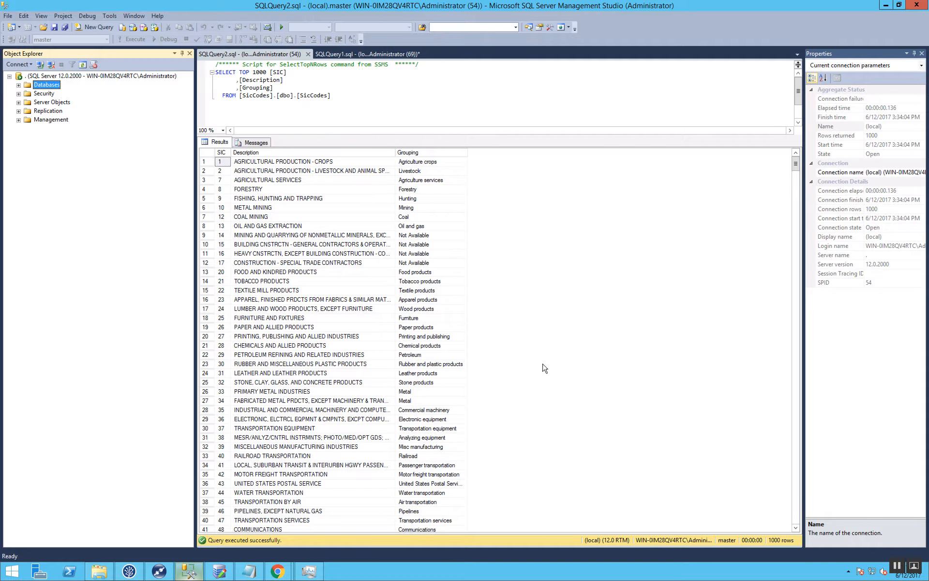
pyautogui.click(795, 165)
pyautogui.moveTo(795, 165); pyautogui.dragTo(788, 439)
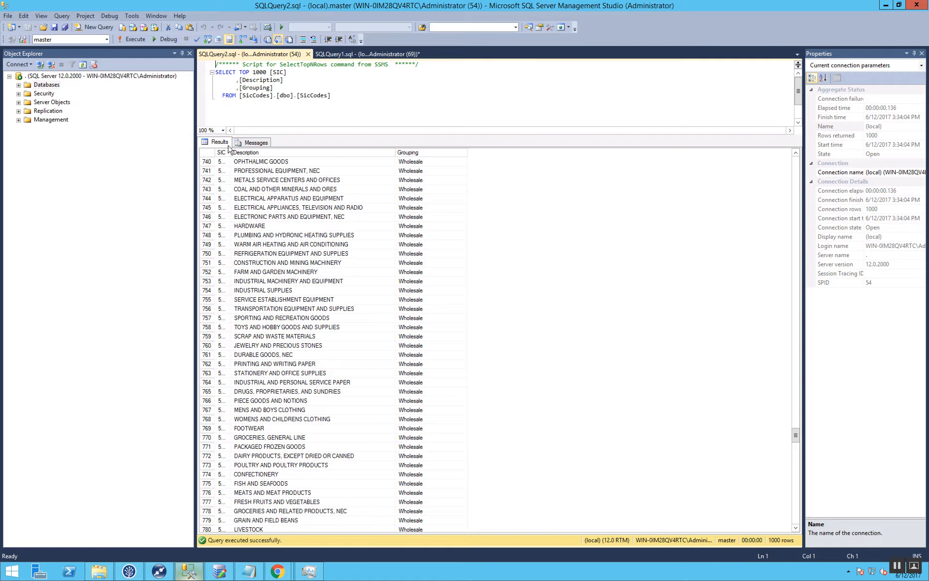
pyautogui.moveTo(231, 152); pyautogui.dragTo(255, 153)
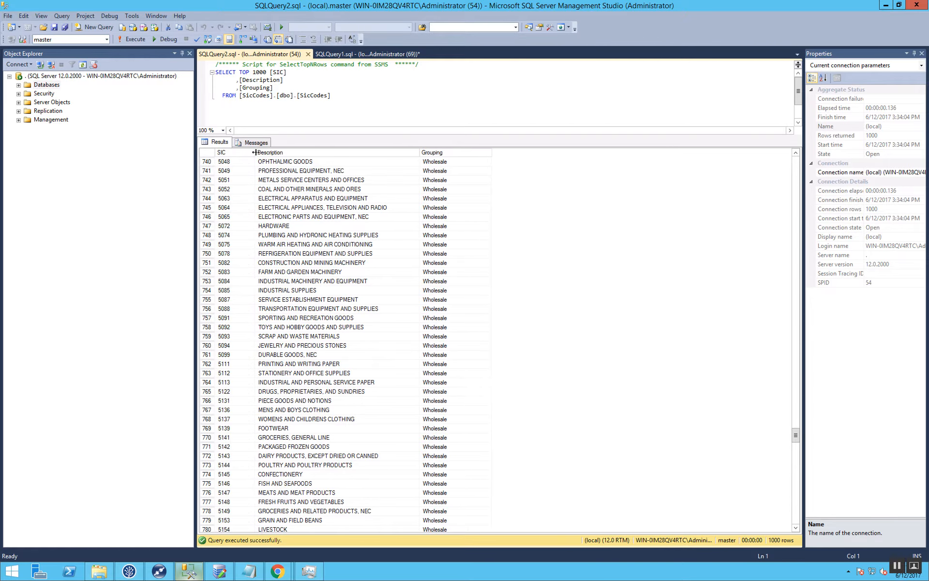
pyautogui.scroll(-3, 287, 445)
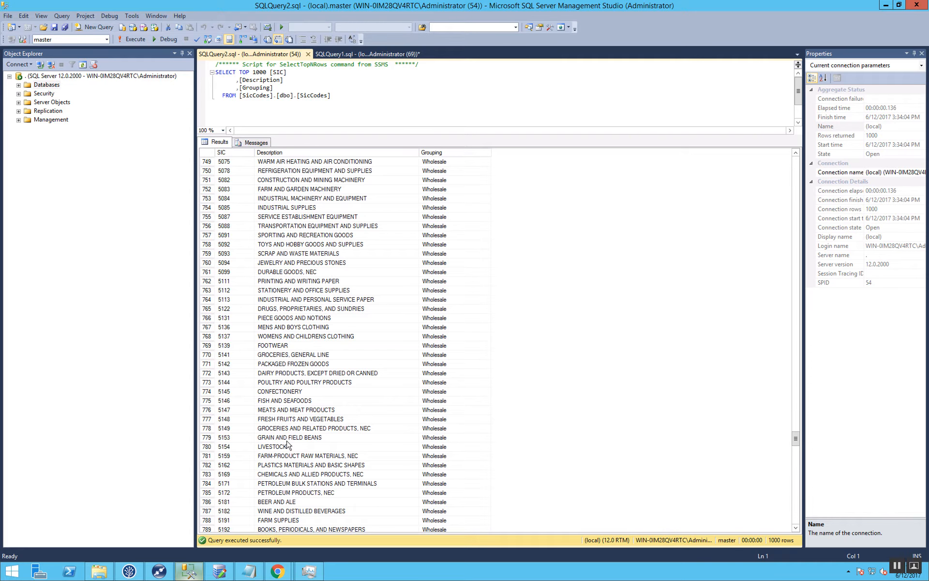
pyautogui.click(313, 310)
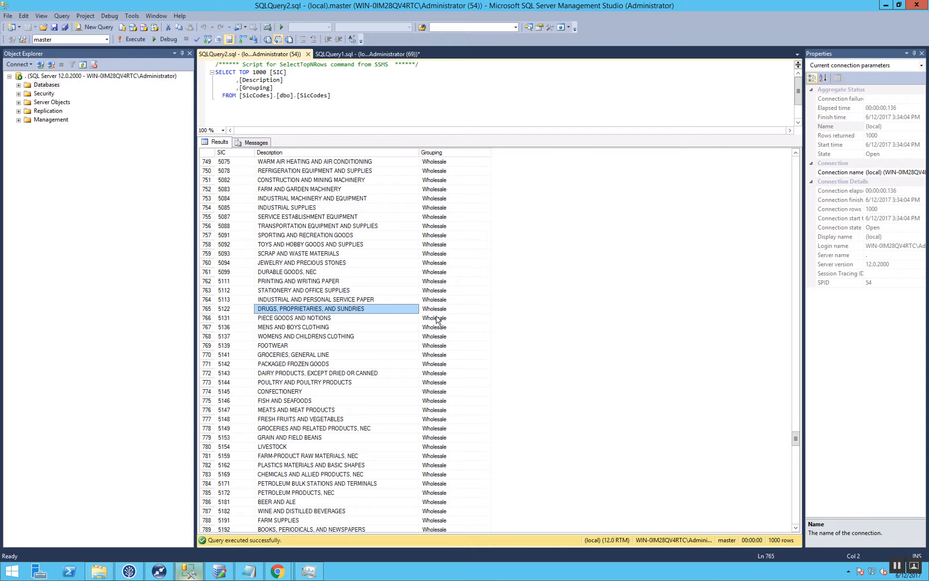
pyautogui.click(284, 572)
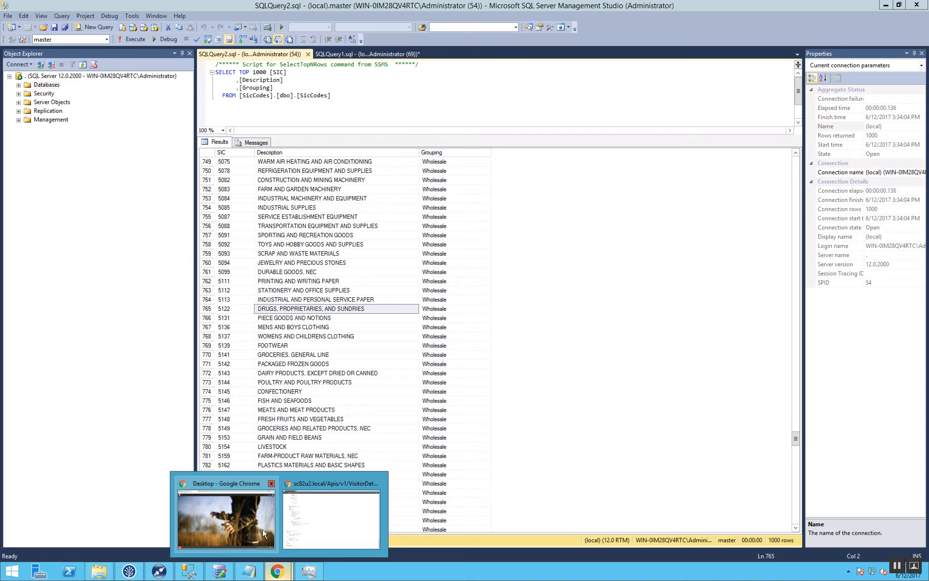
pyautogui.click(310, 531)
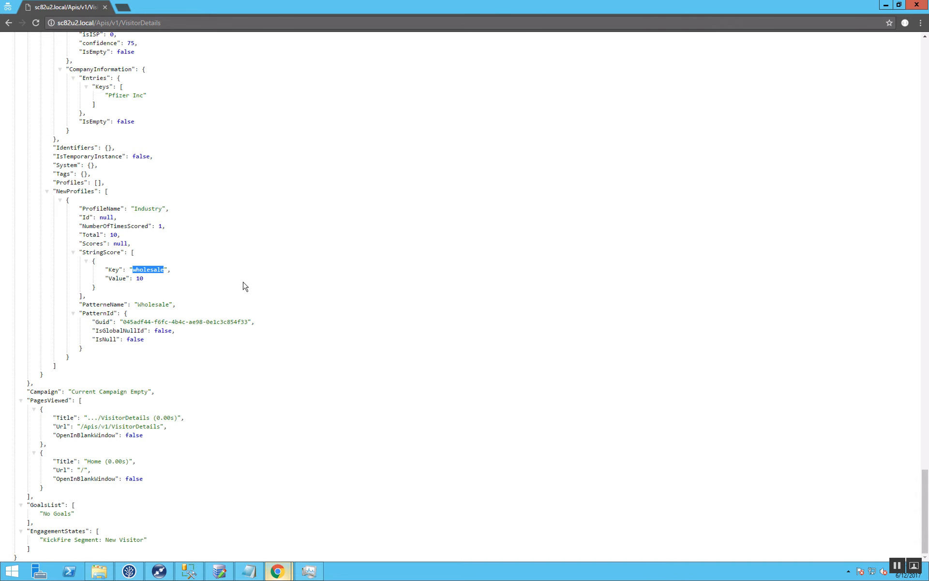